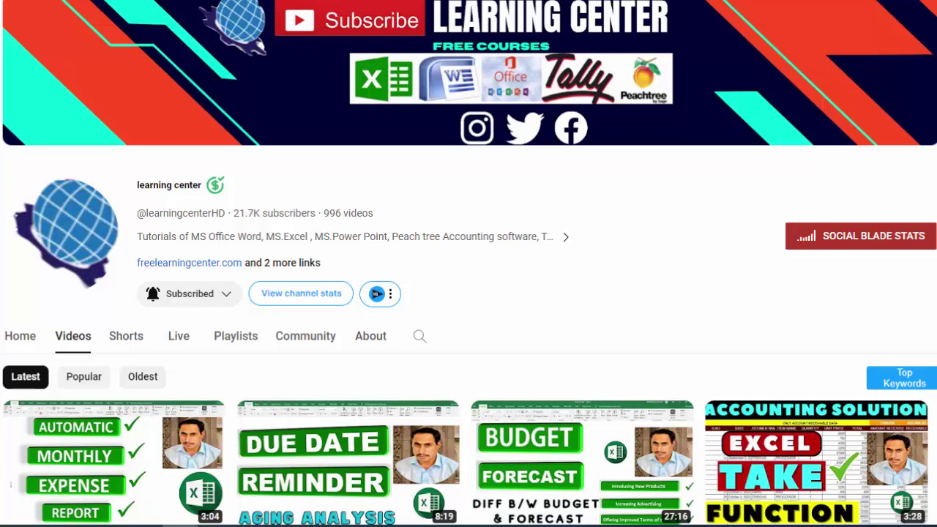
# - Leave the YouTube channel page and select cell A3 on the AC RECEIVABLE sheet
pyautogui.scroll(-2, 469, 292)
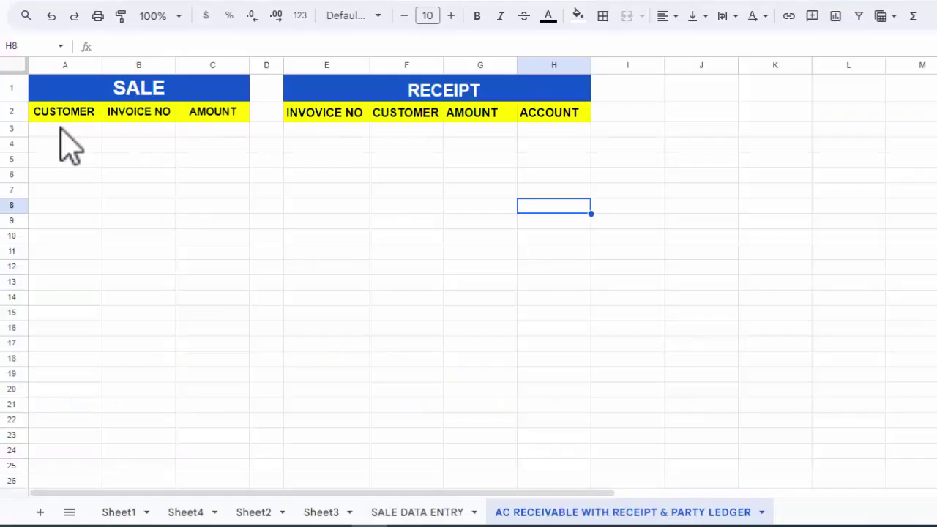
pyautogui.click(61, 130)
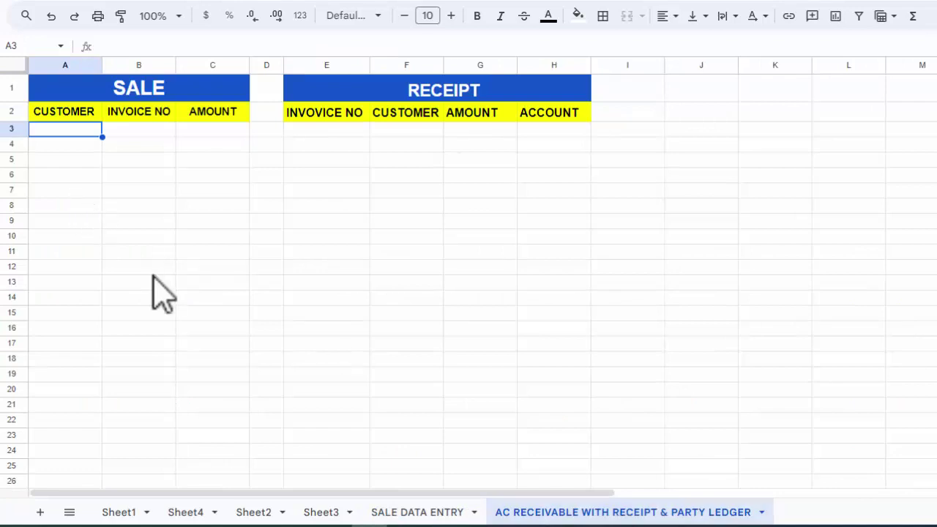
# - Zoom to 125% and enter a CHOOSECOLS formula in A3 taking columns 3, 6 and 13 from SALE DATA ENTRY
pyautogui.click(176, 15)
pyautogui.click(161, 139)
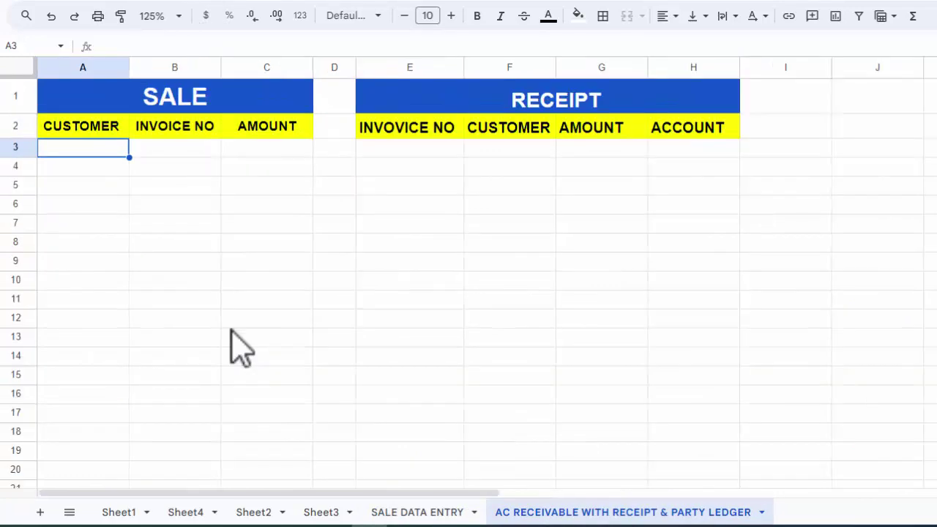
pyautogui.write('=CHOOSECOLS(')
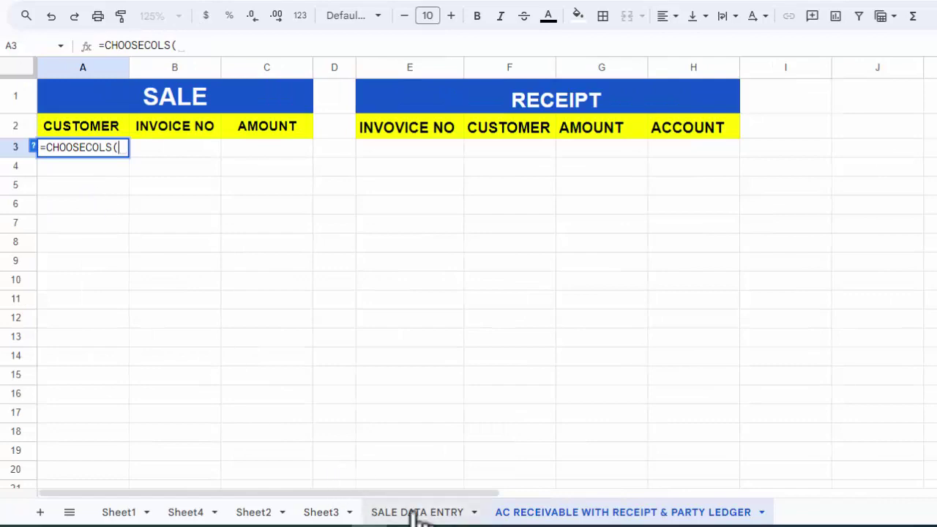
pyautogui.click(416, 513)
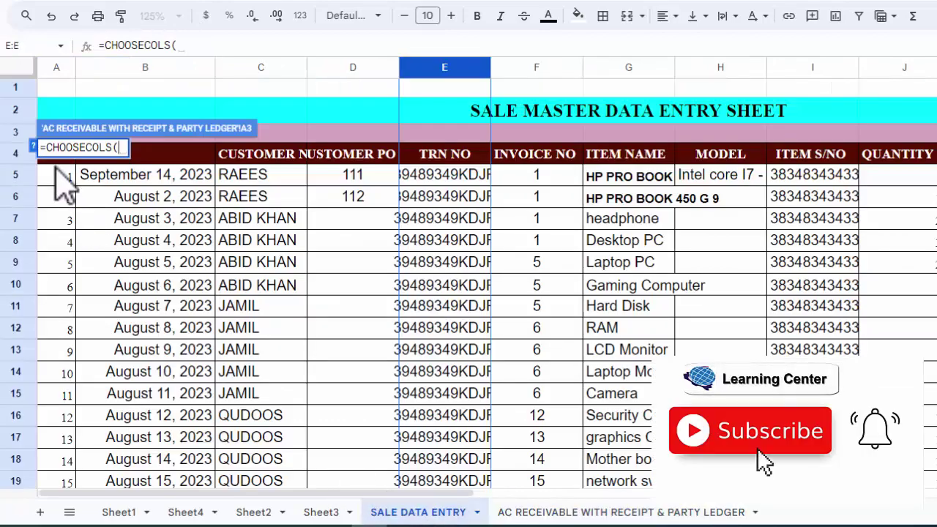
pyautogui.moveTo(70, 168); pyautogui.dragTo(263, 44)
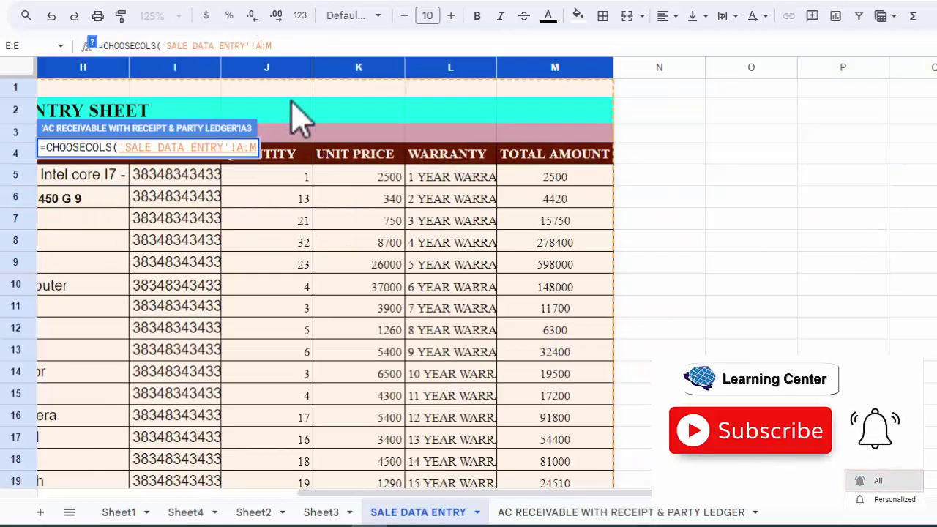
pyautogui.write('3')
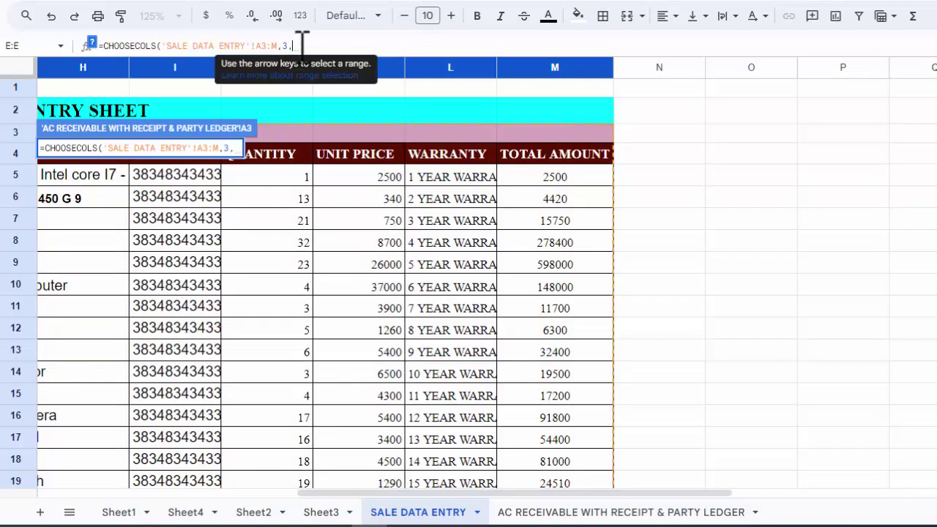
pyautogui.write('6,13')
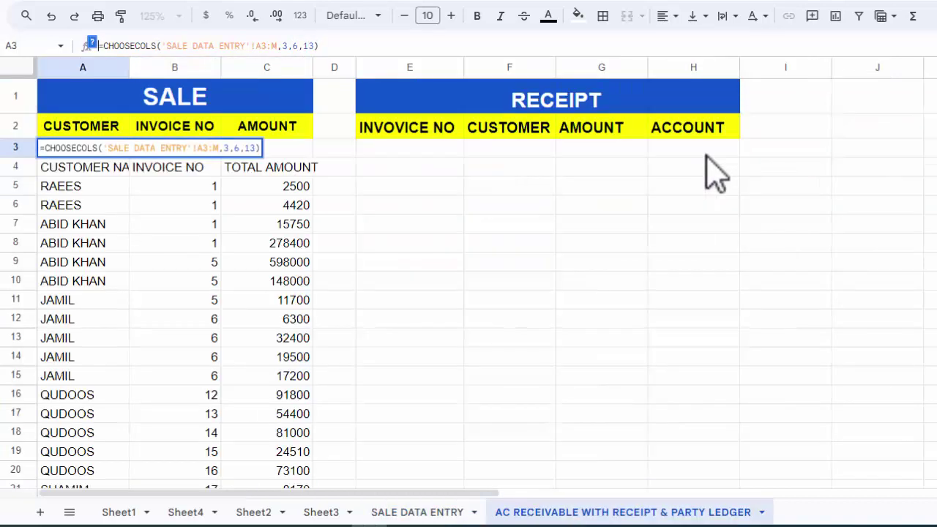
pyautogui.click(363, 262)
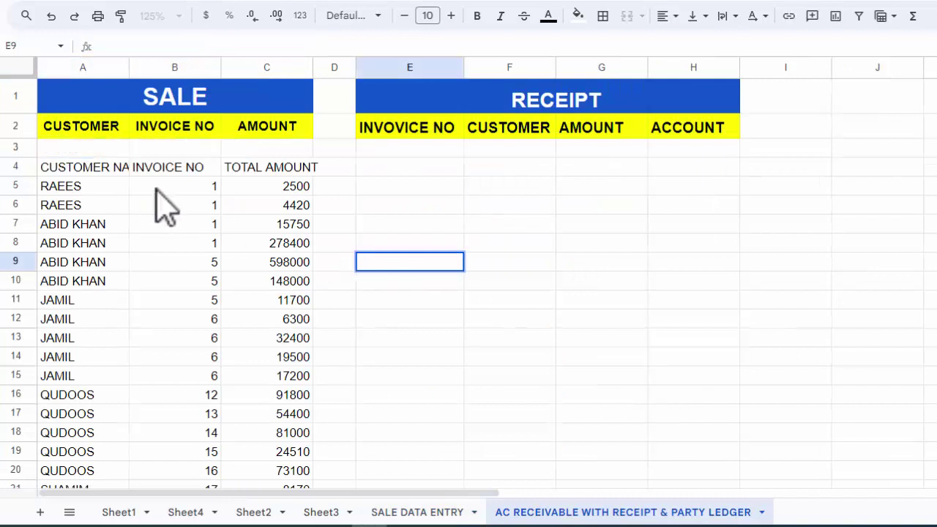
# - Edit the A3 formula so its source range starts at row 4: 'SALE DATA ENTRY'!A4:M
pyautogui.click(98, 174)
pyautogui.click(102, 148)
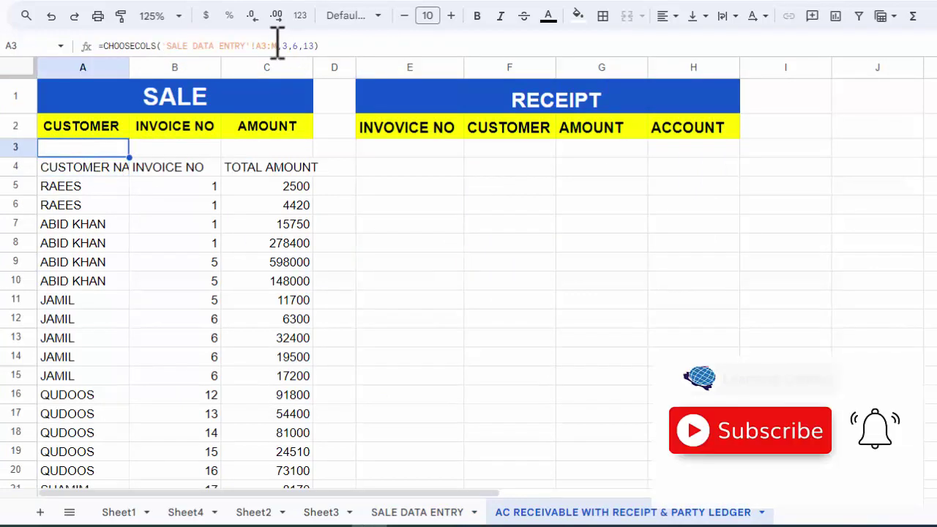
pyautogui.click(269, 46)
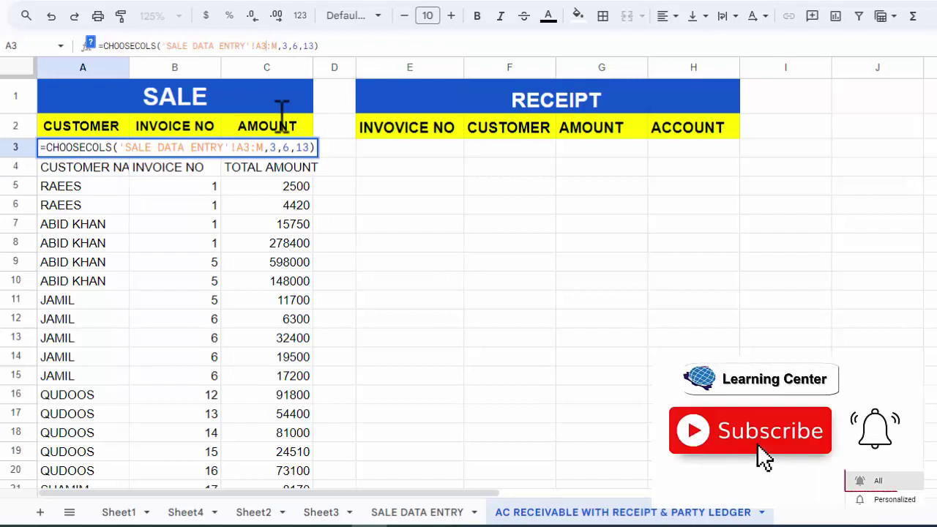
pyautogui.press('BackSpace')
pyautogui.write('4')
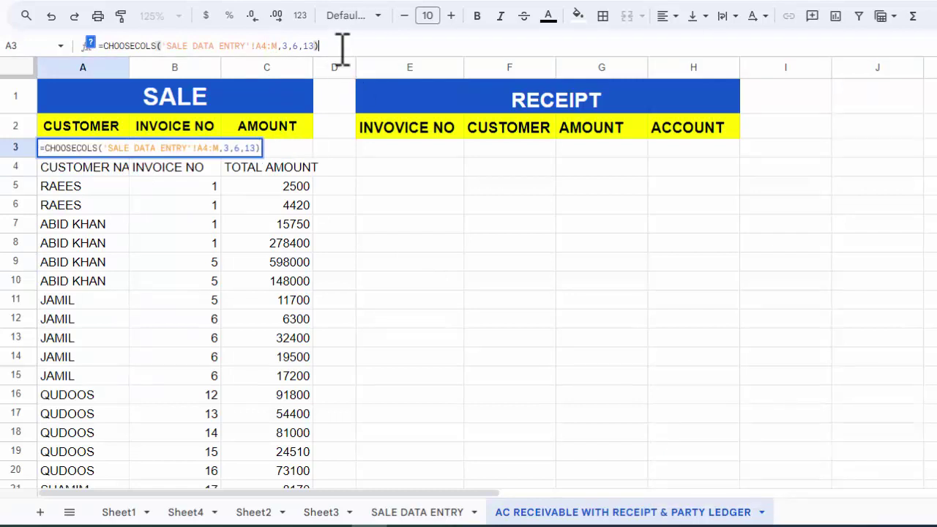
pyautogui.press('Return')
pyautogui.click(17, 148)
# - Hide row 3, which holds the CHOOSECOLS formula, and select cell E4
pyautogui.rightClick(16, 147)
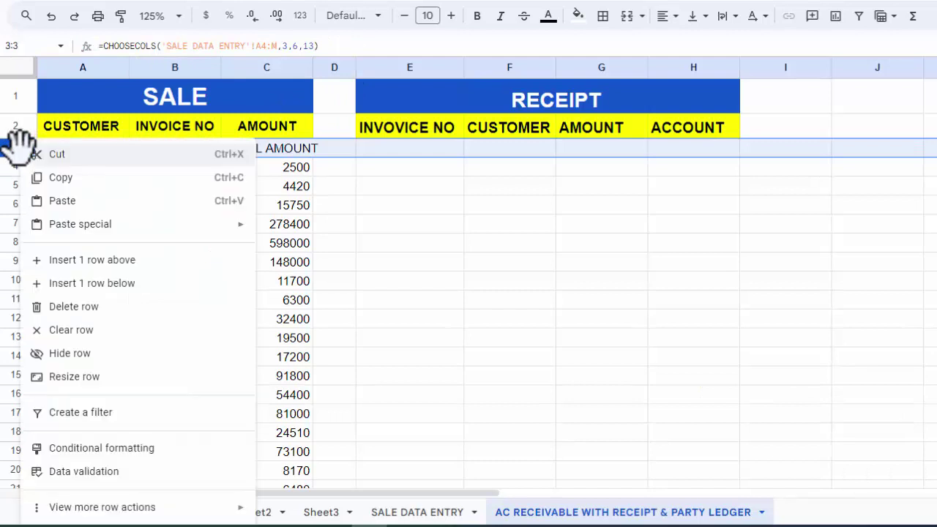
pyautogui.click(71, 352)
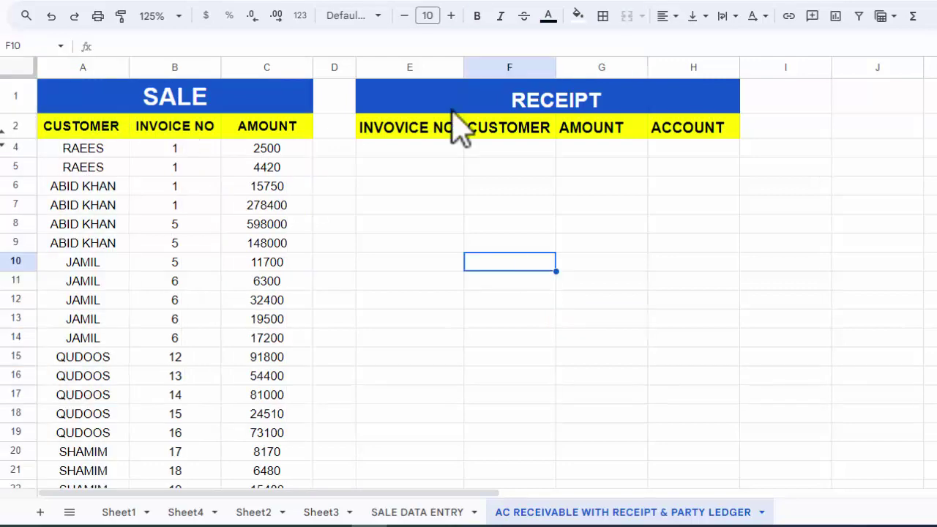
pyautogui.click(432, 154)
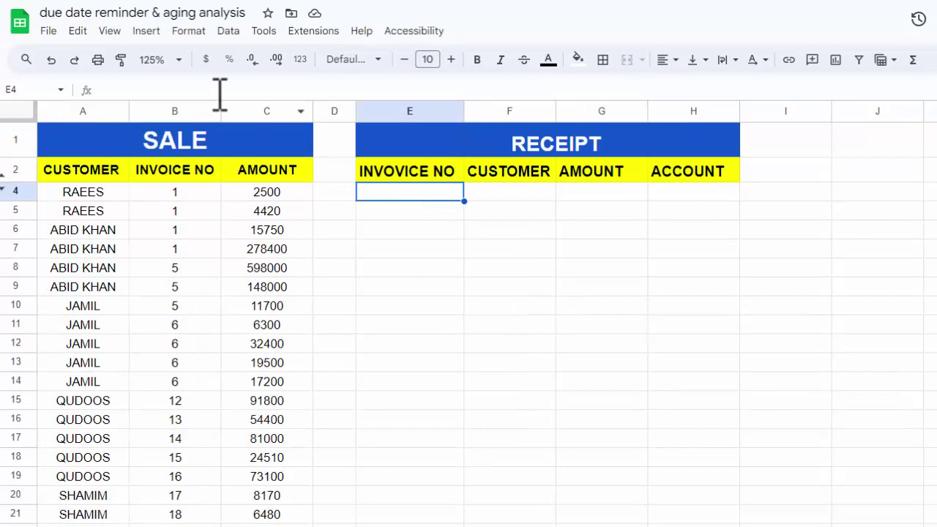
pyautogui.click(146, 32)
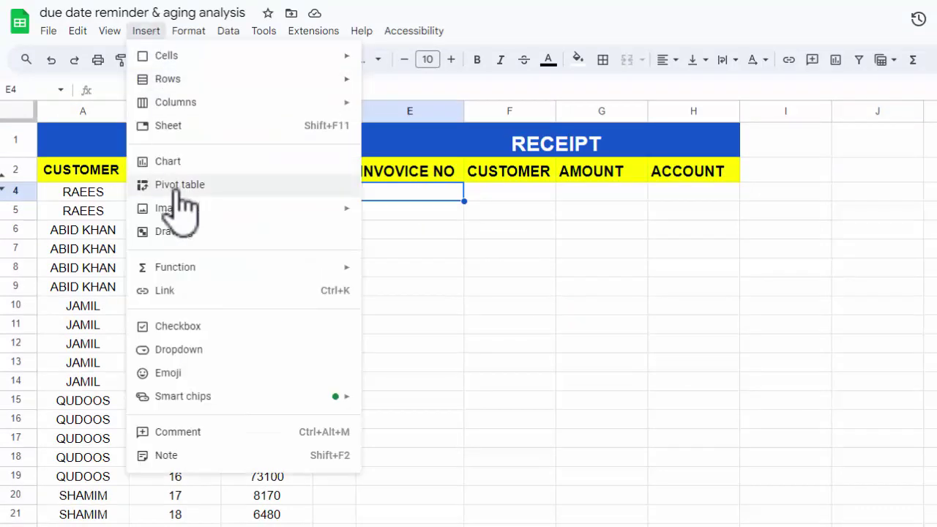
# - Add a dropdown to E4 whose options come from the SALE invoice numbers B4:B
pyautogui.click(183, 350)
pyautogui.click(893, 203)
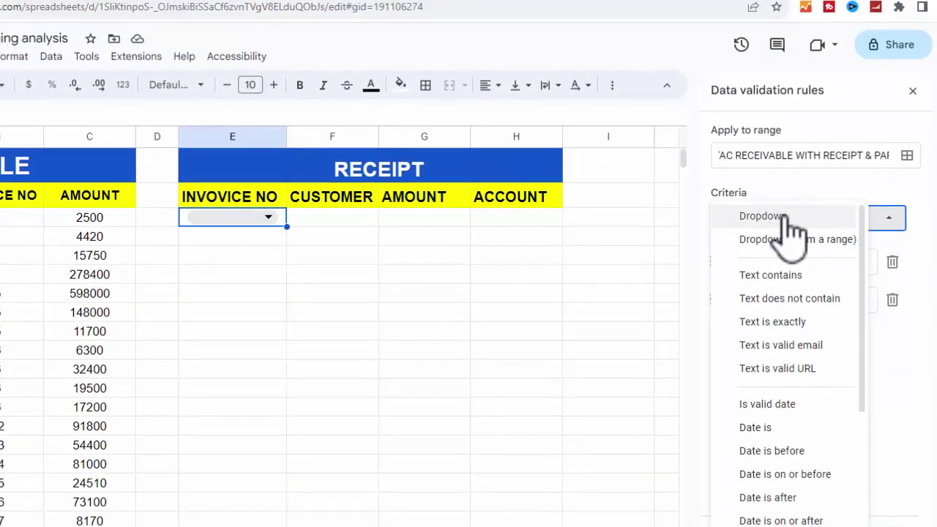
pyautogui.click(791, 241)
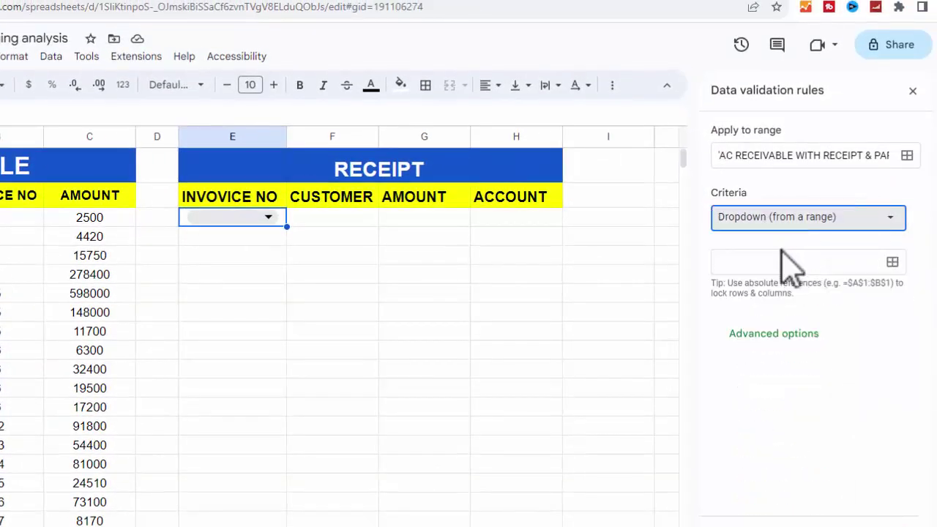
pyautogui.click(779, 260)
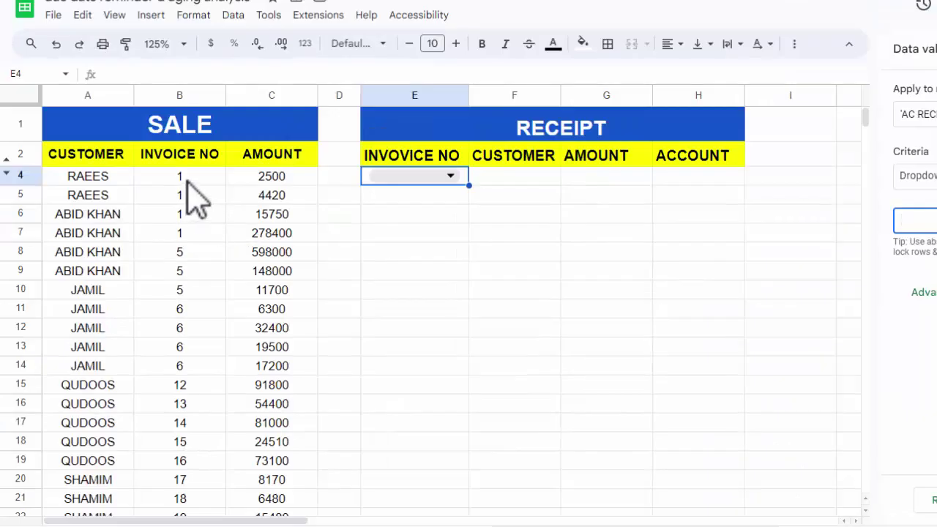
pyautogui.moveTo(179, 175); pyautogui.dragTo(187, 274)
pyautogui.click(648, 256)
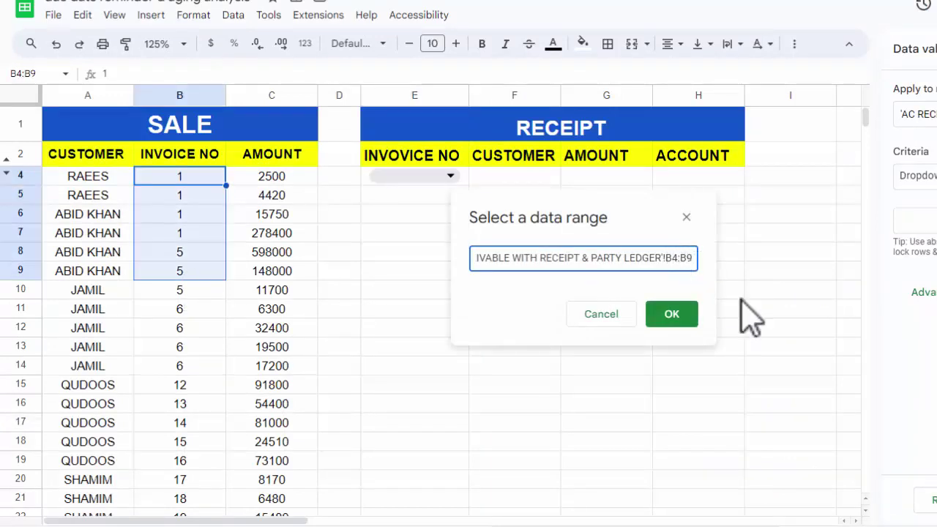
pyautogui.press('BackSpace')
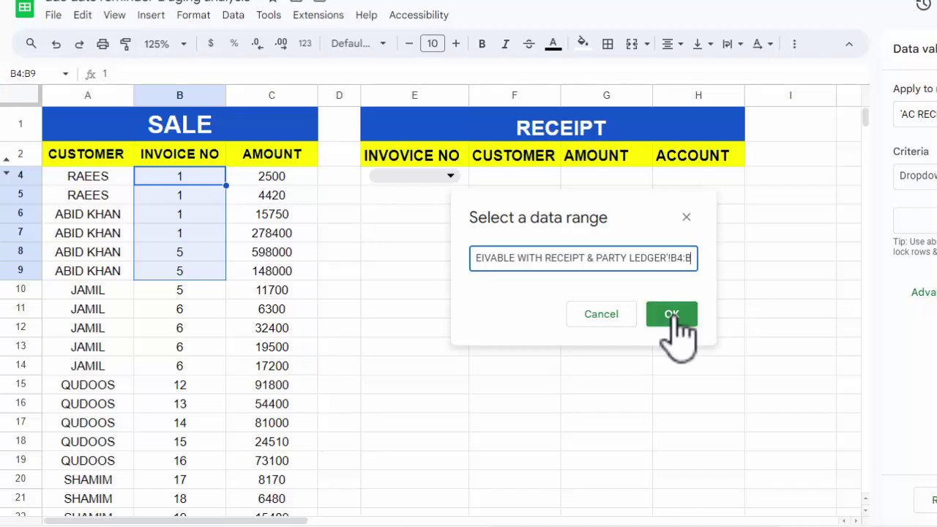
pyautogui.click(671, 314)
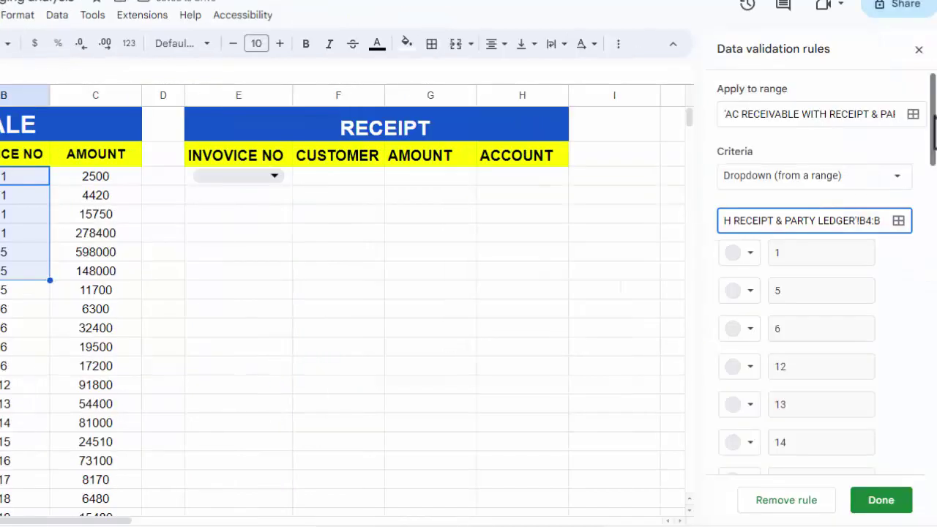
pyautogui.moveTo(933, 121); pyautogui.dragTo(923, 408)
pyautogui.scroll(15, 820, 293)
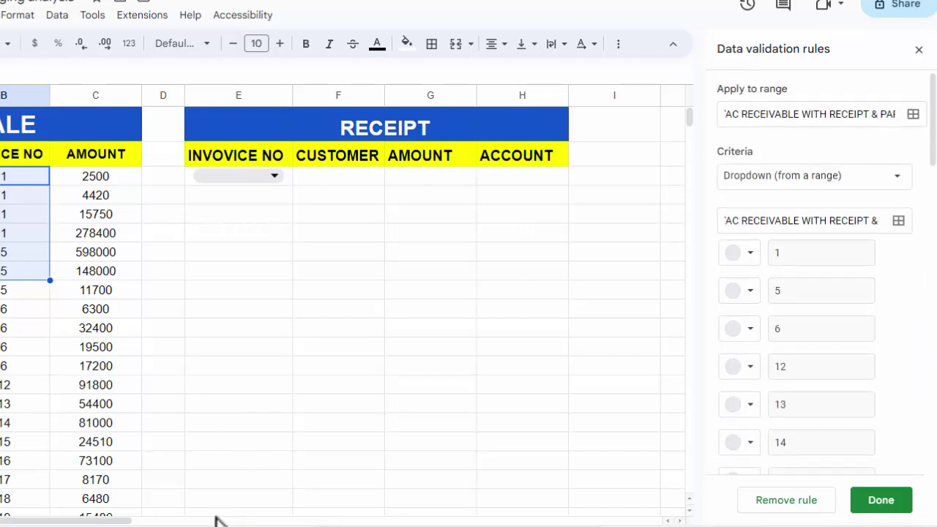
pyautogui.click(883, 512)
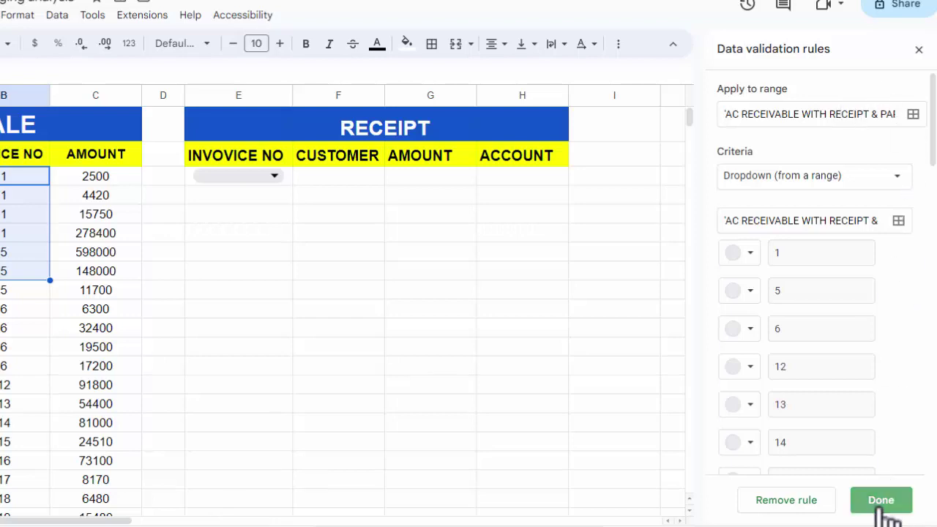
pyautogui.click(919, 49)
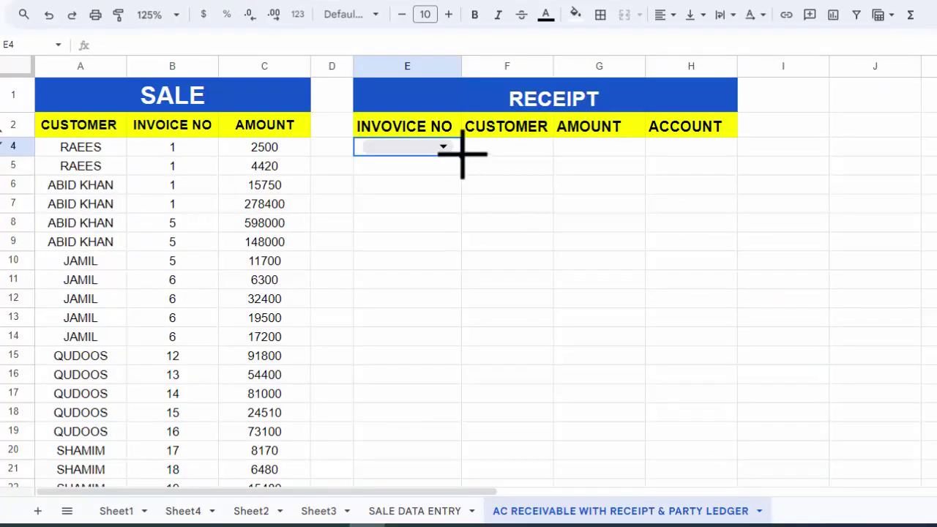
# - Fill the invoice dropdown down column E to row 28 and check its list
pyautogui.moveTo(461, 156)
pyautogui.mouseDown()
pyautogui.moveTo(429, 456)
pyautogui.moveTo(457, 483)
pyautogui.mouseUp()
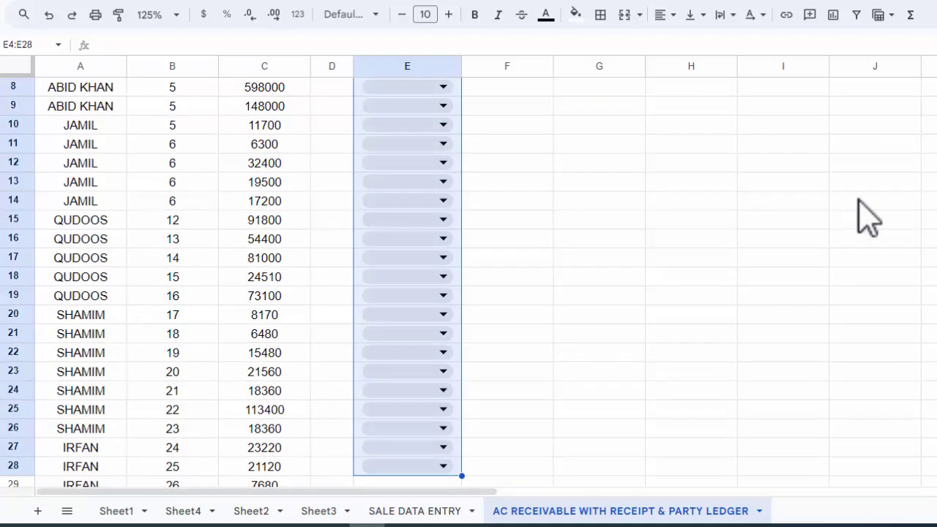
pyautogui.scroll(3, 867, 218)
pyautogui.click(448, 150)
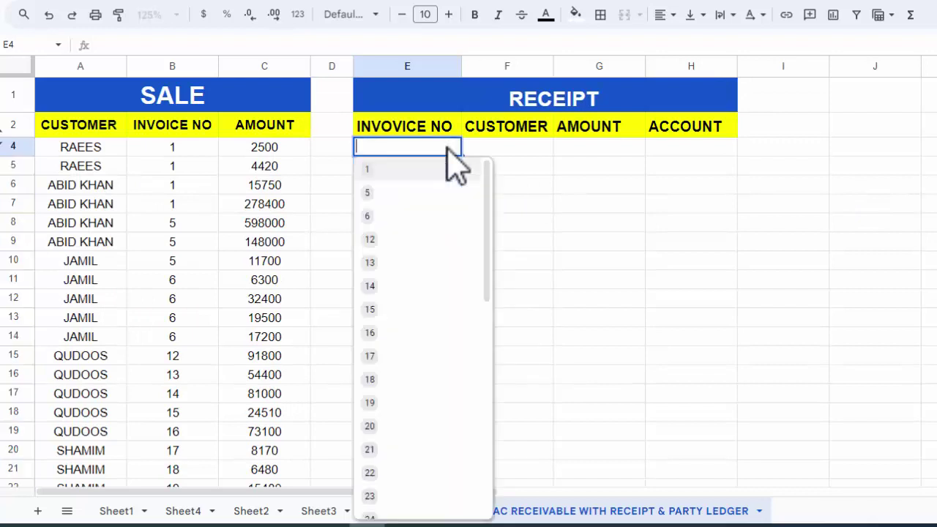
pyautogui.click(615, 191)
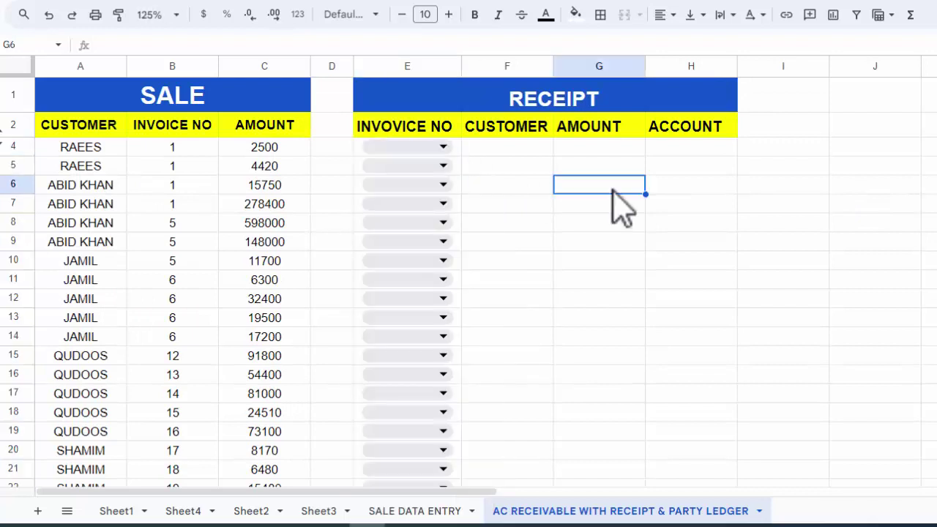
pyautogui.click(504, 150)
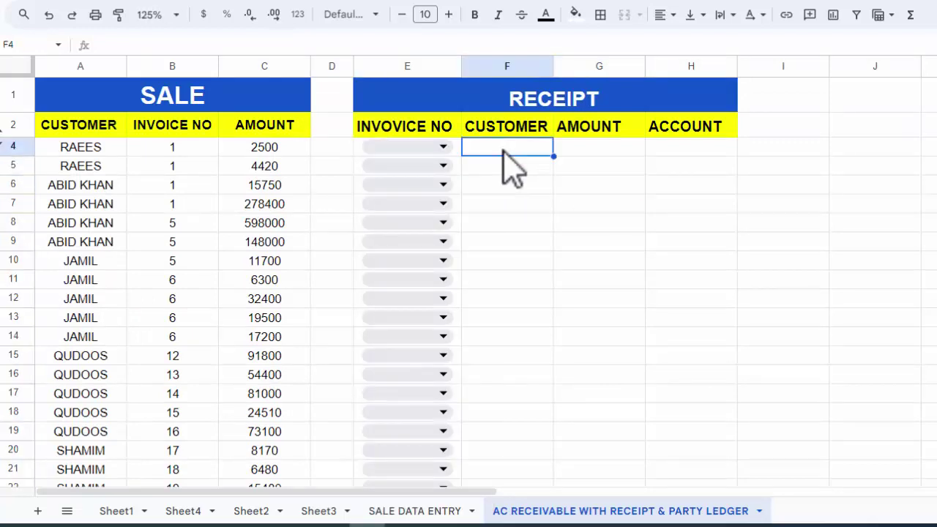
# - Restore the menu bar and add a dropdown to F4 sourced from customer names A4:A
pyautogui.hotkey('ctrl', 'shift', 'f')
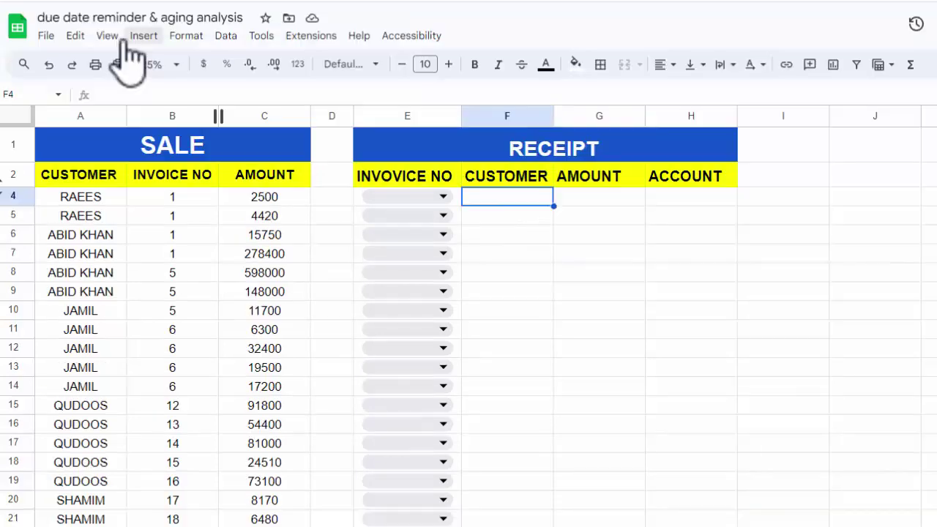
pyautogui.click(117, 38)
pyautogui.moveTo(142, 36)
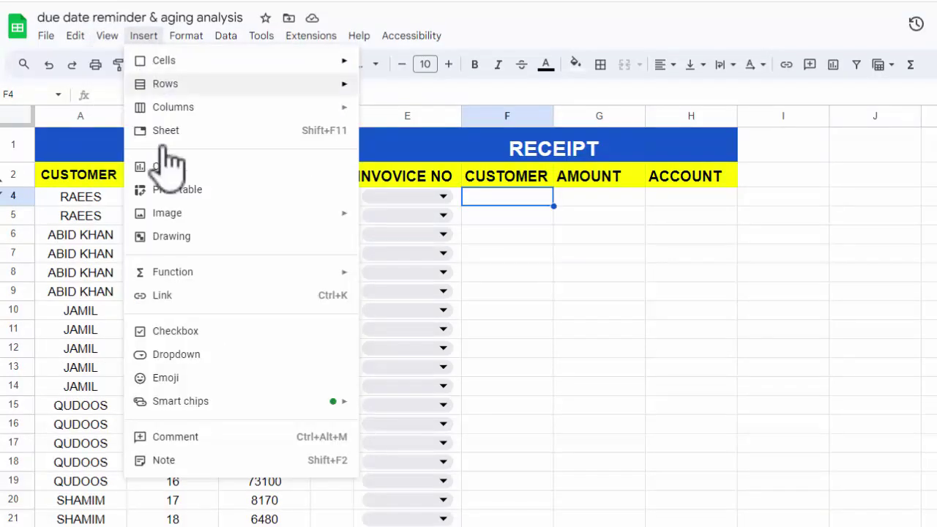
pyautogui.moveTo(176, 274)
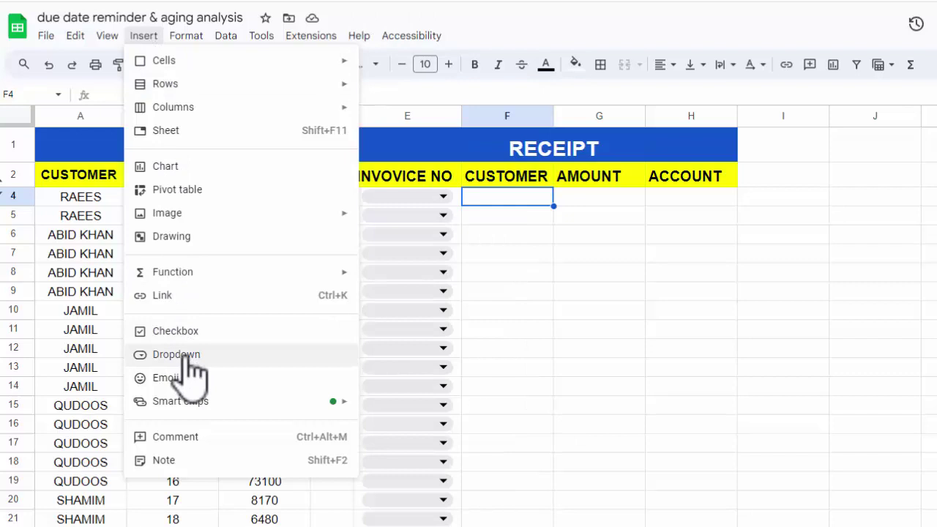
pyautogui.click(187, 357)
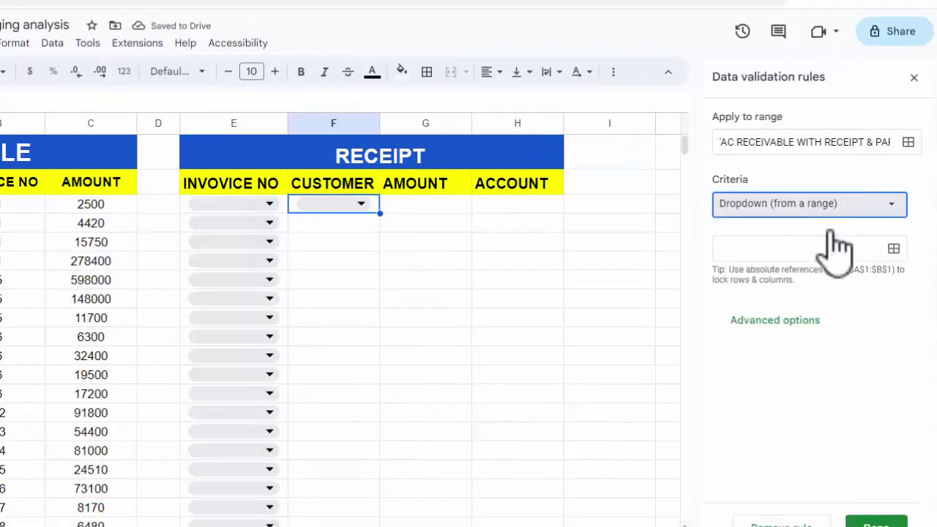
pyautogui.click(808, 249)
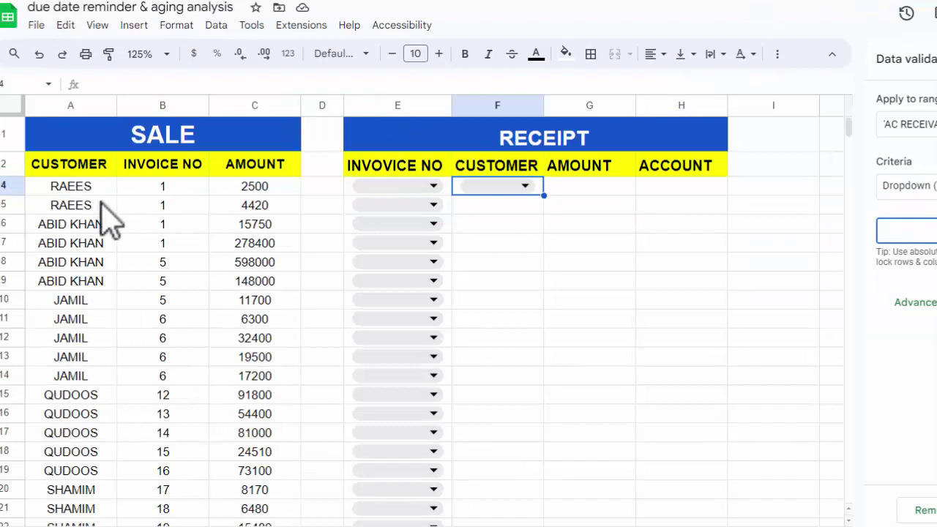
pyautogui.moveTo(71, 186); pyautogui.dragTo(103, 375)
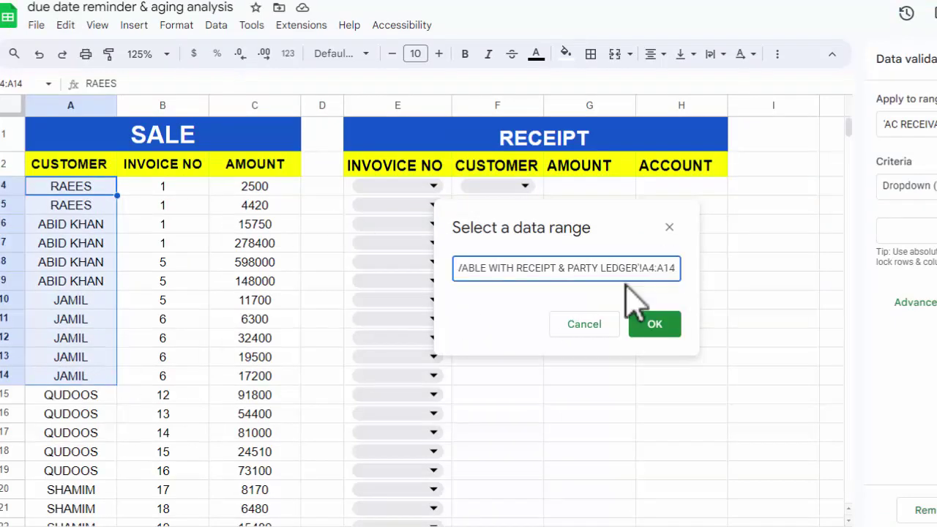
pyautogui.press('BackSpace')
pyautogui.press('BackSpace')
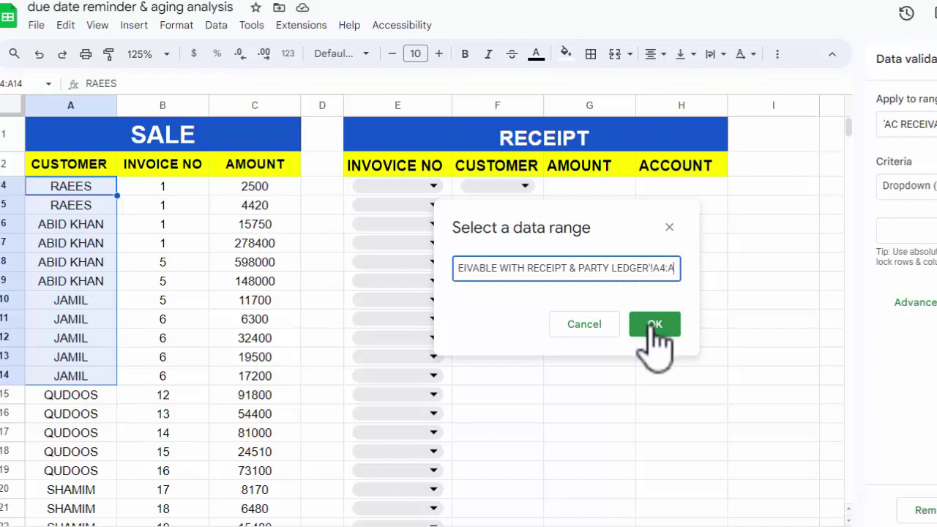
pyautogui.click(654, 325)
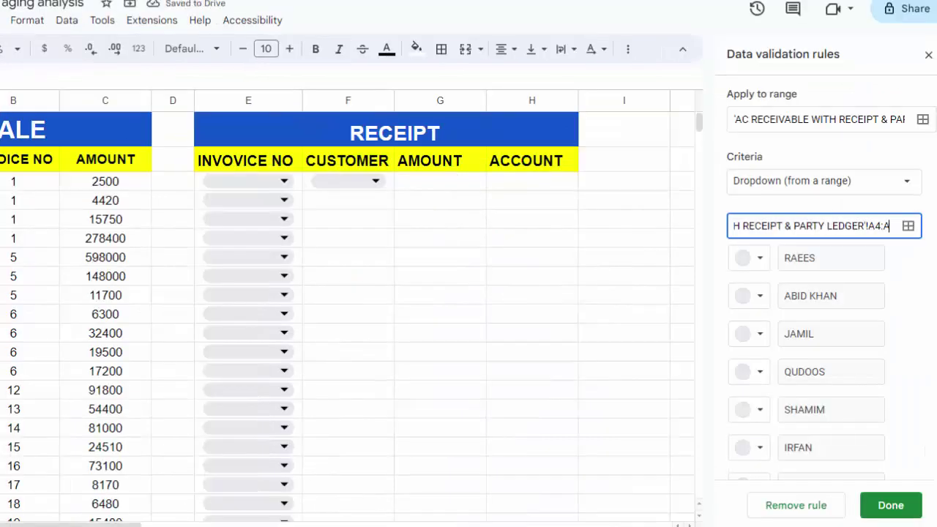
# - Save the customer dropdown rule and fill it down to F28
pyautogui.scroll(-3, 931, 432)
pyautogui.scroll(-2, 931, 432)
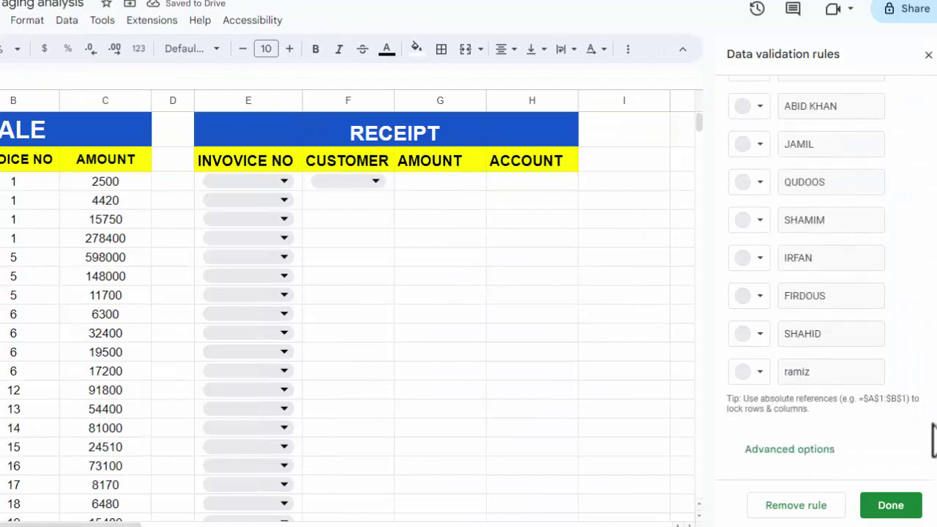
pyautogui.scroll(1, 934, 437)
pyautogui.click(895, 505)
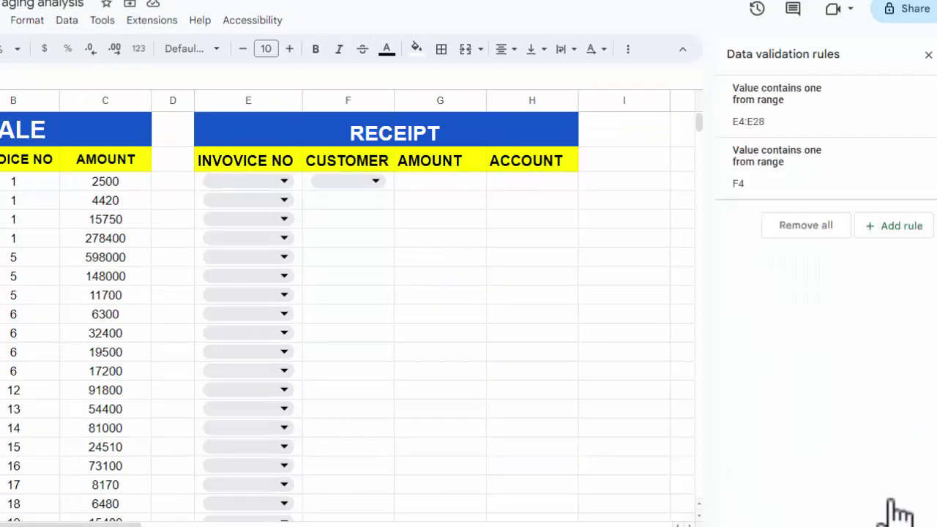
pyautogui.click(925, 57)
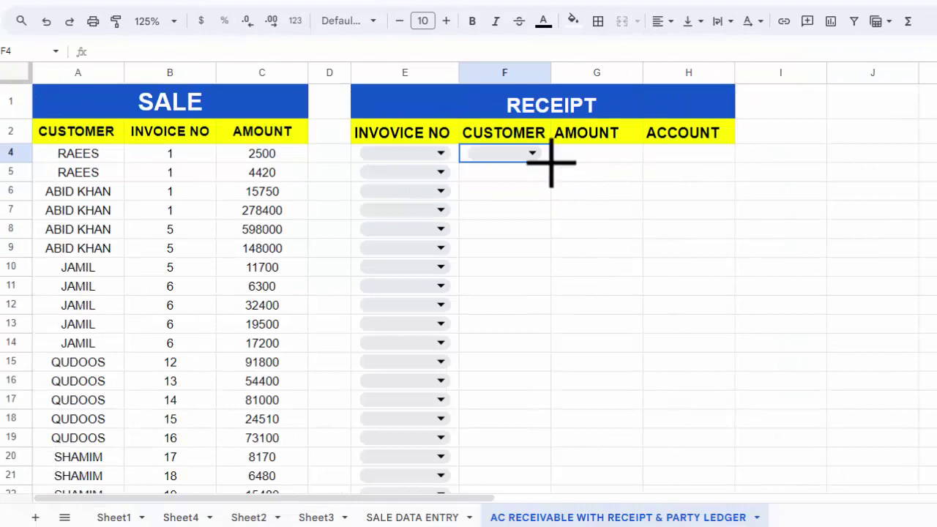
pyautogui.moveTo(550, 161)
pyautogui.mouseDown()
pyautogui.moveTo(502, 218)
pyautogui.moveTo(513, 176)
pyautogui.mouseUp()
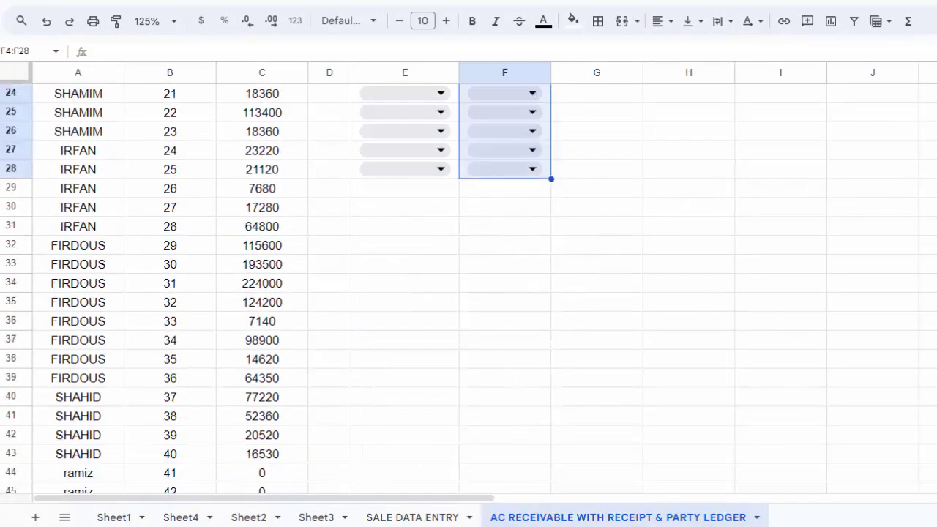
pyautogui.scroll(6, 468, 293)
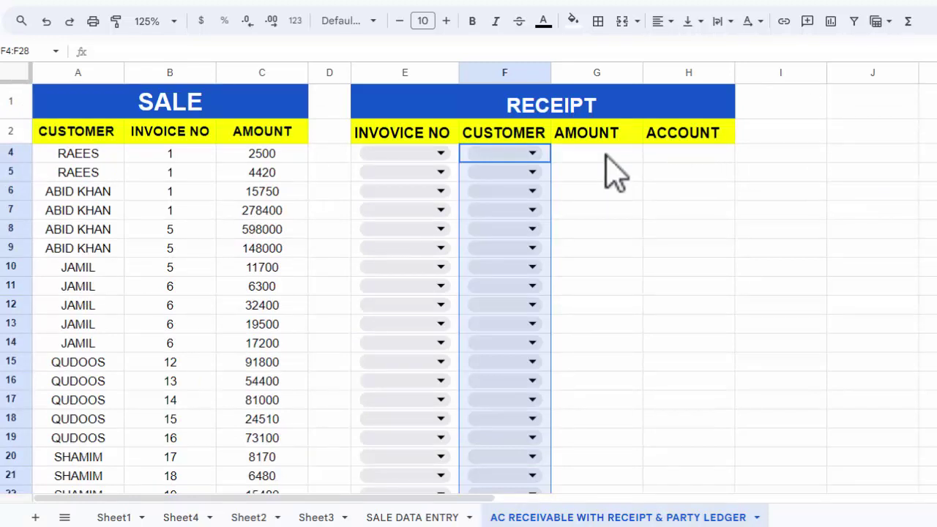
# - Add an H4 dropdown with HBL, MCB, EASYPAIS and CASH, filled down to H28
pyautogui.click(693, 159)
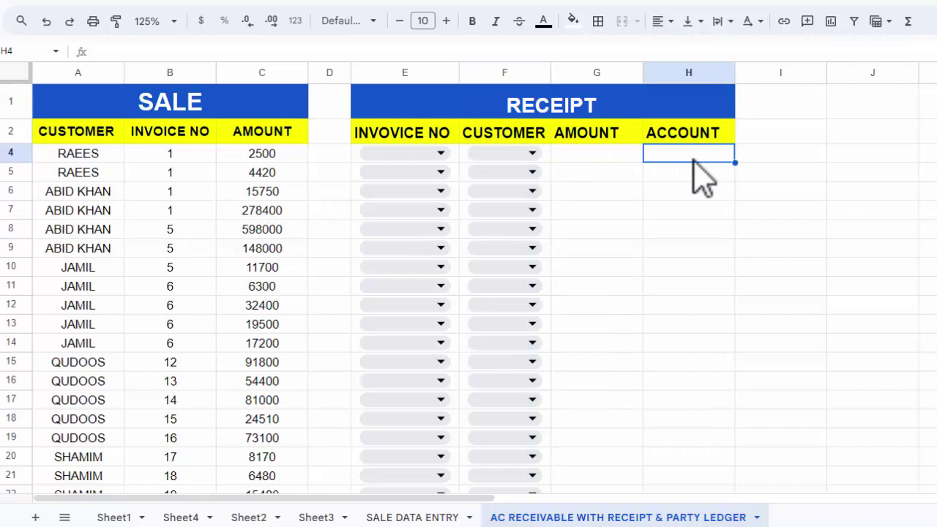
pyautogui.click(137, 38)
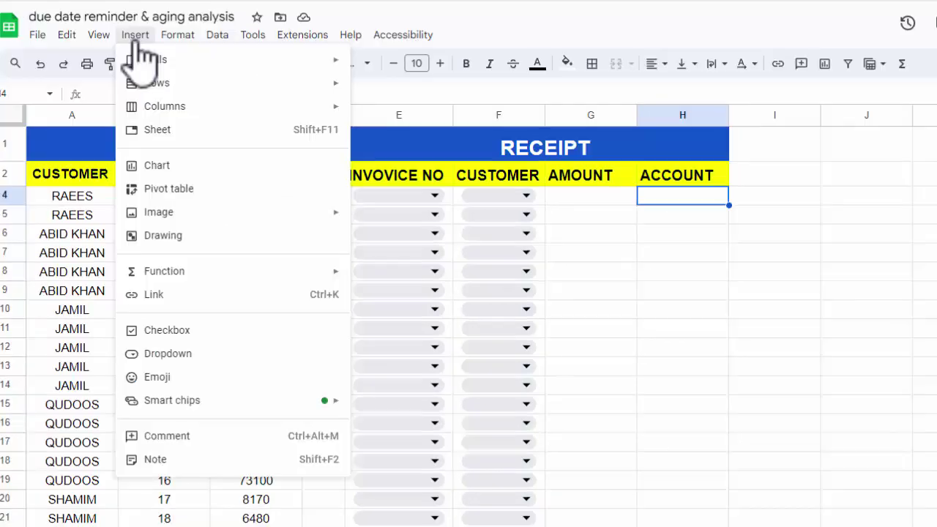
pyautogui.click(169, 353)
pyautogui.write('HBL')
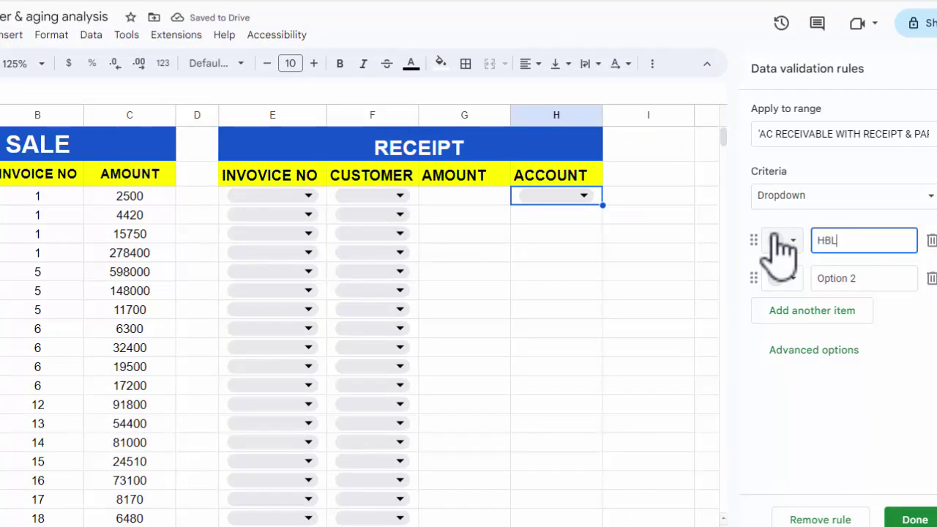
pyautogui.press('Tab')
pyautogui.write('MCB')
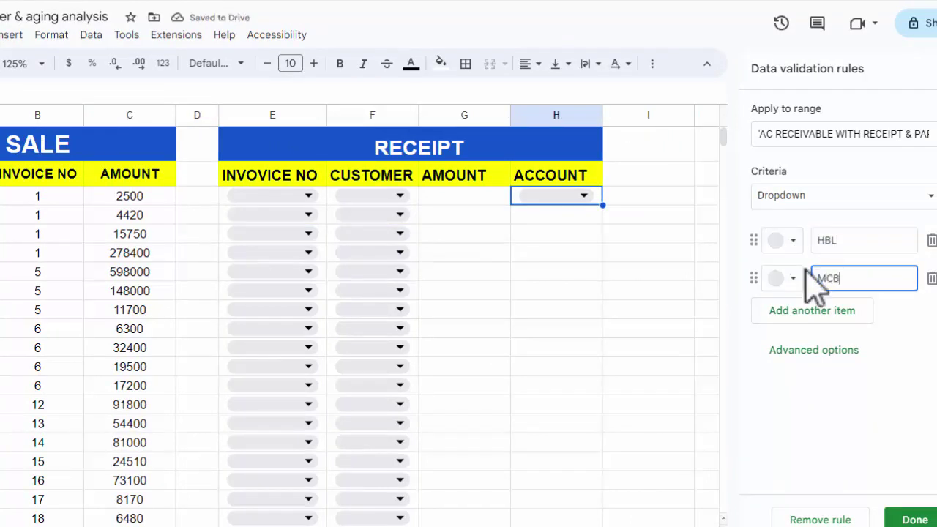
pyautogui.click(813, 310)
pyautogui.write('EASYPAIS')
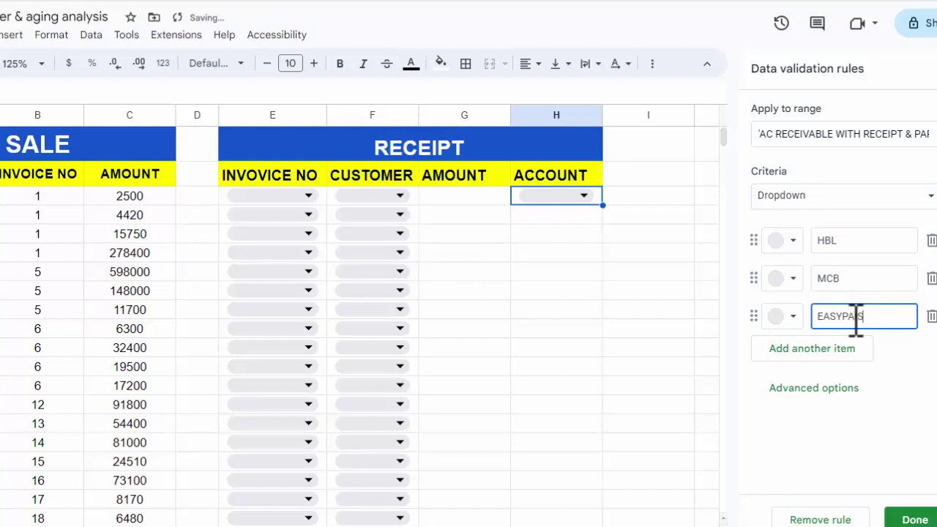
pyautogui.click(861, 354)
pyautogui.write('CASH')
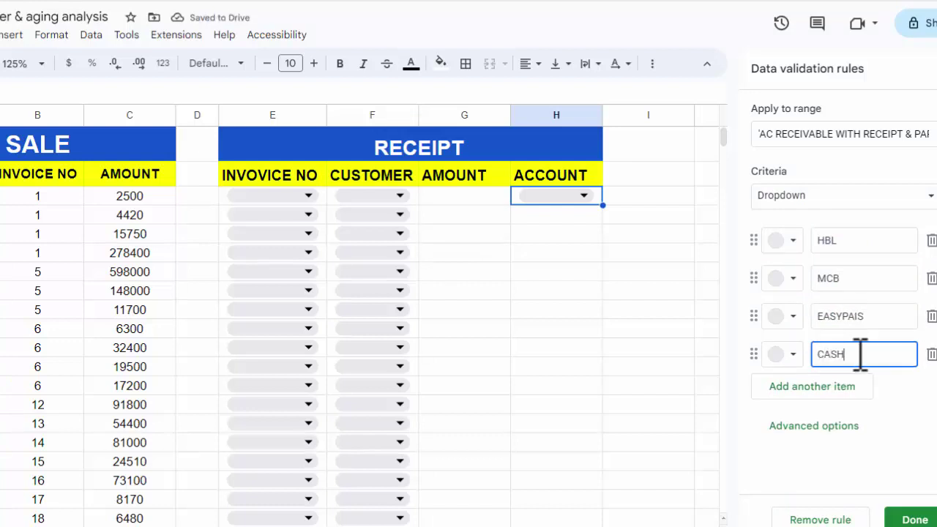
pyautogui.click(782, 241)
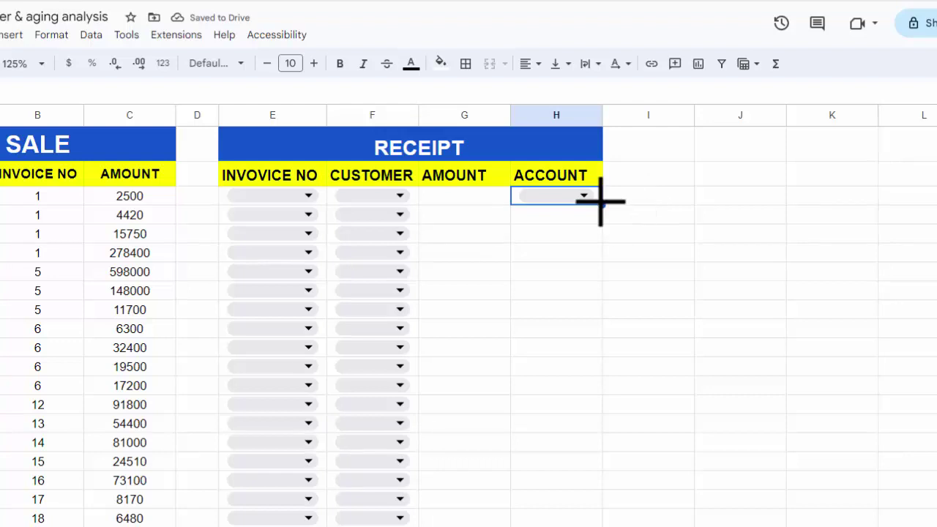
pyautogui.moveTo(601, 203); pyautogui.dragTo(592, 359)
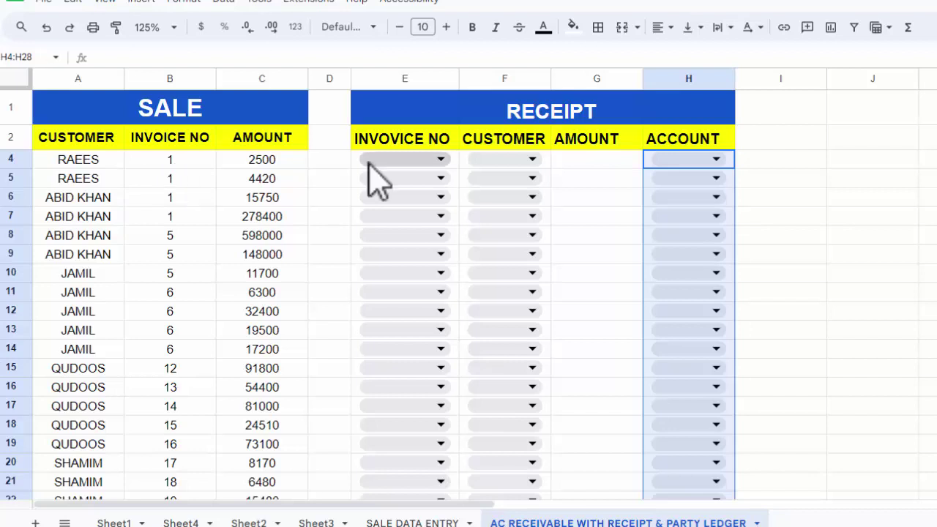
# - Choose invoice 1 in E4 and customer RAEES in F4, then select amount cell G4
pyautogui.click(443, 161)
pyautogui.click(396, 183)
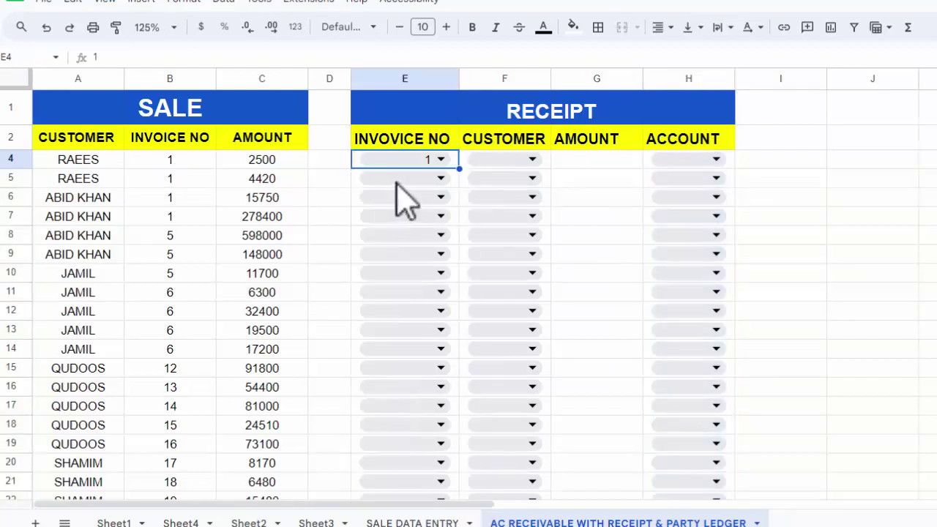
pyautogui.click(532, 160)
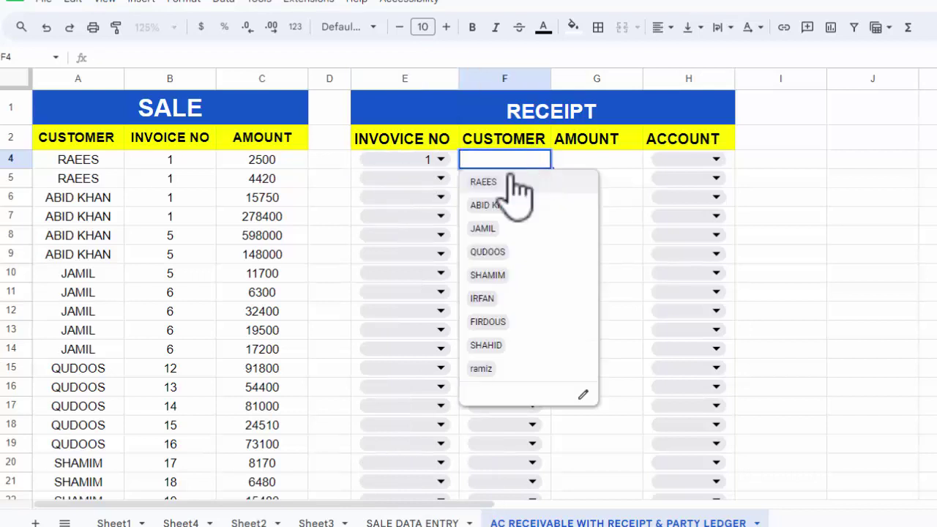
pyautogui.click(485, 182)
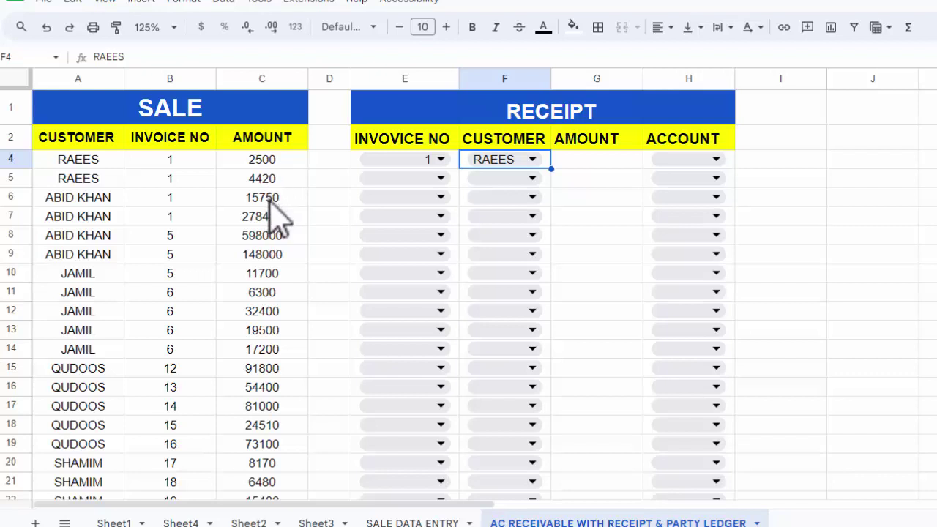
pyautogui.click(577, 163)
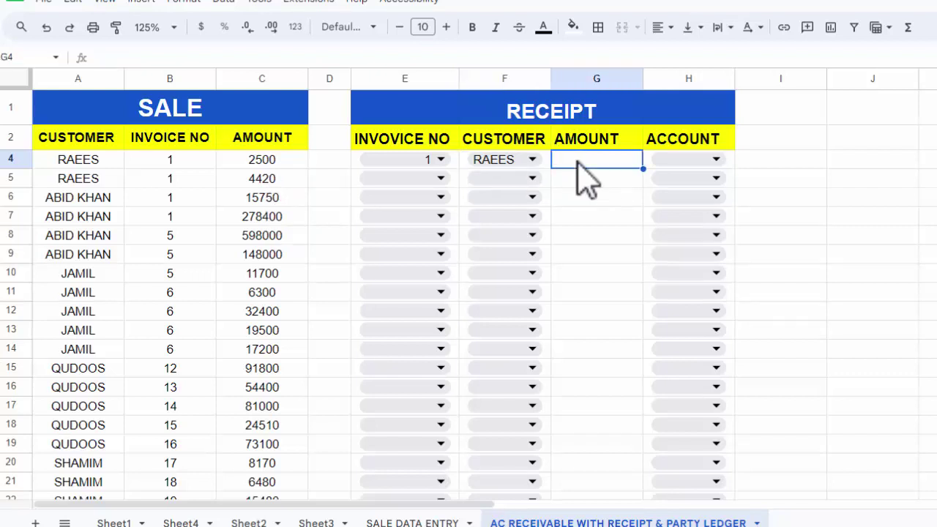
pyautogui.click(780, 138)
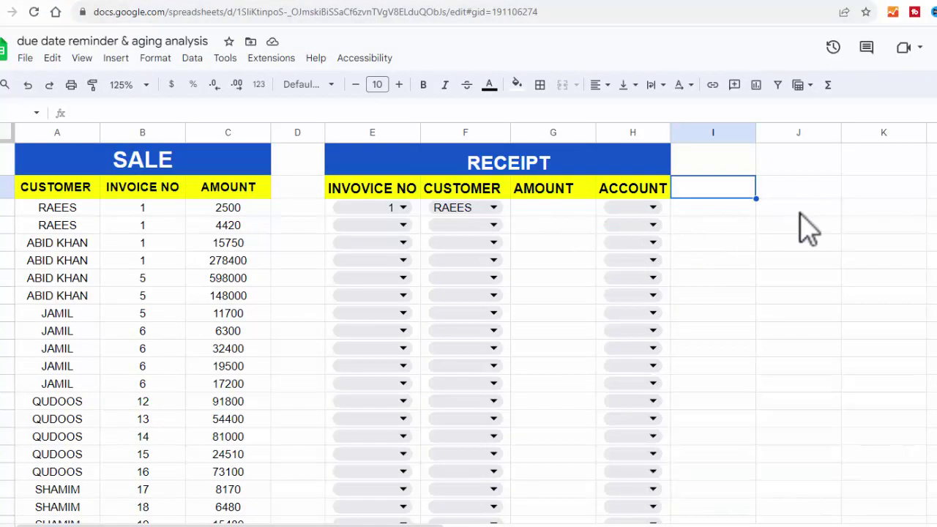
# - Enter the label PARTY NAME in cell I1
pyautogui.click(748, 163)
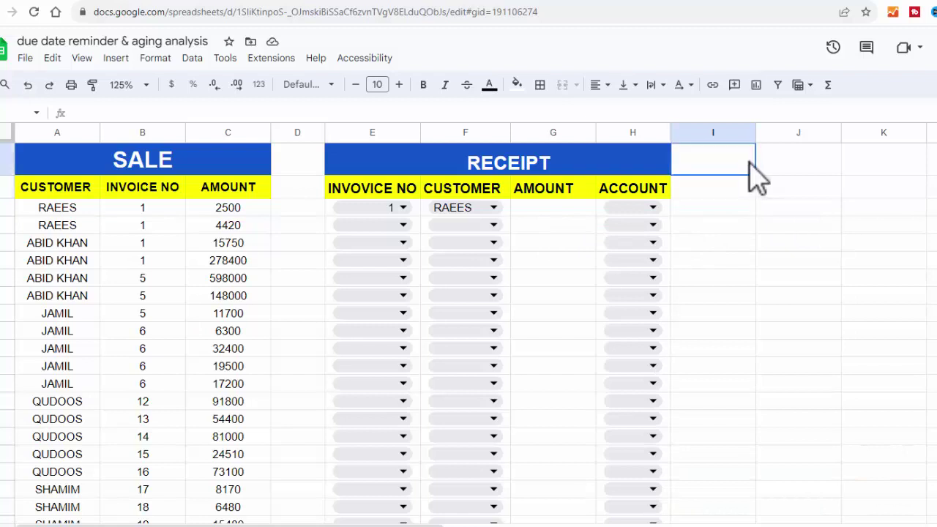
pyautogui.write('PARTY NAME')
pyautogui.click(795, 166)
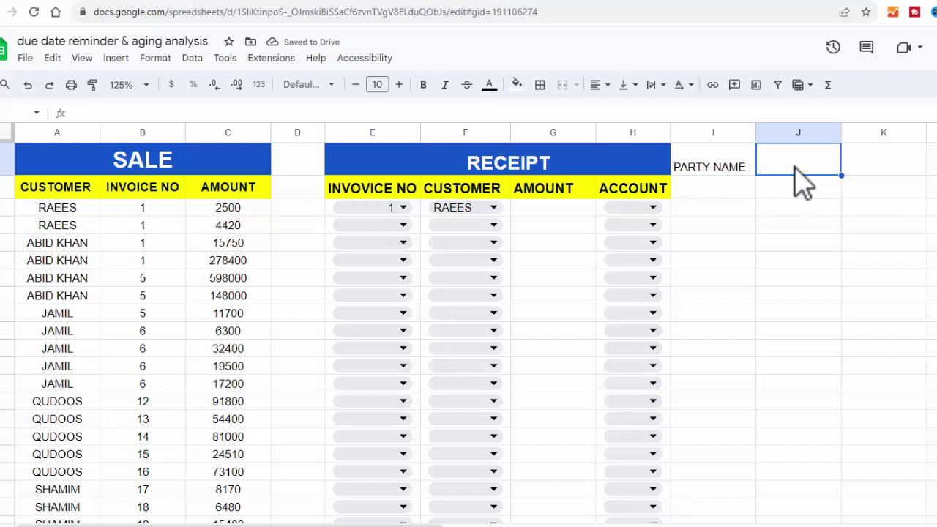
# - Give J1 a dropdown of customer names taken from range A4:A
pyautogui.click(116, 57)
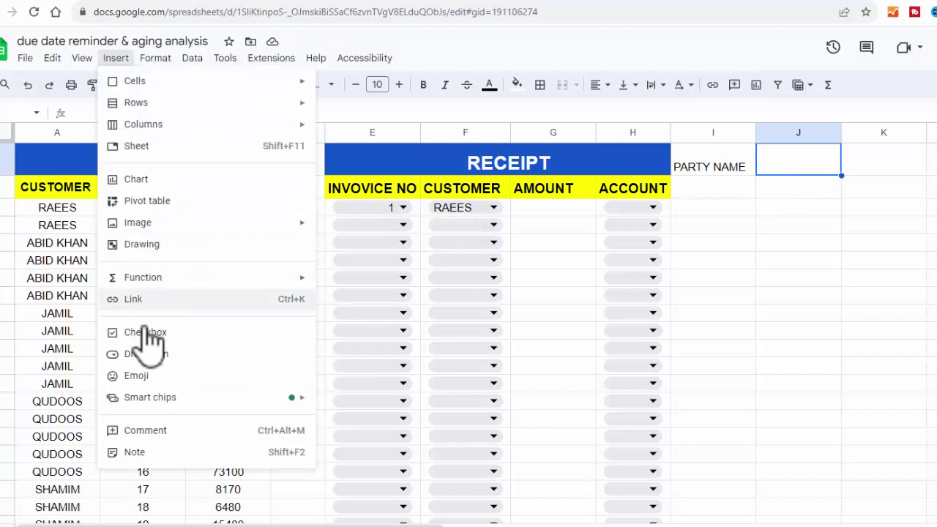
pyautogui.click(146, 354)
pyautogui.click(817, 212)
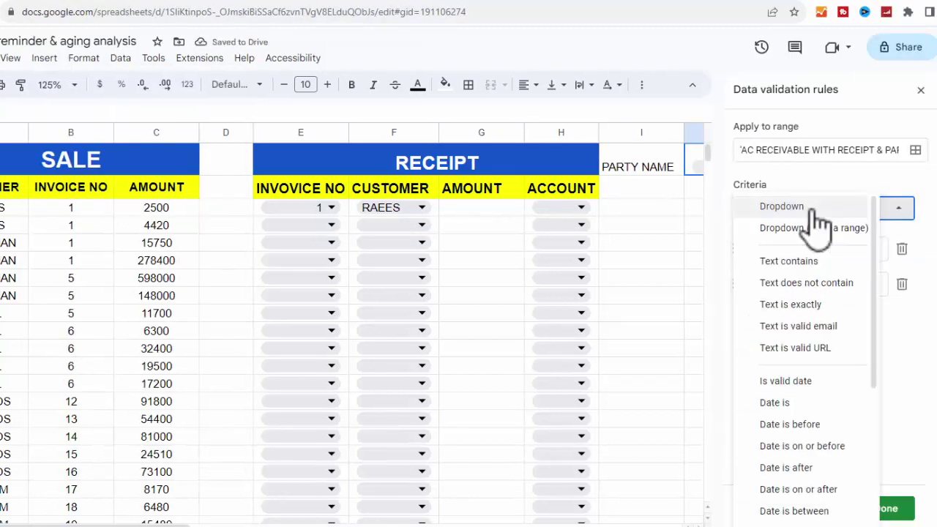
pyautogui.click(816, 228)
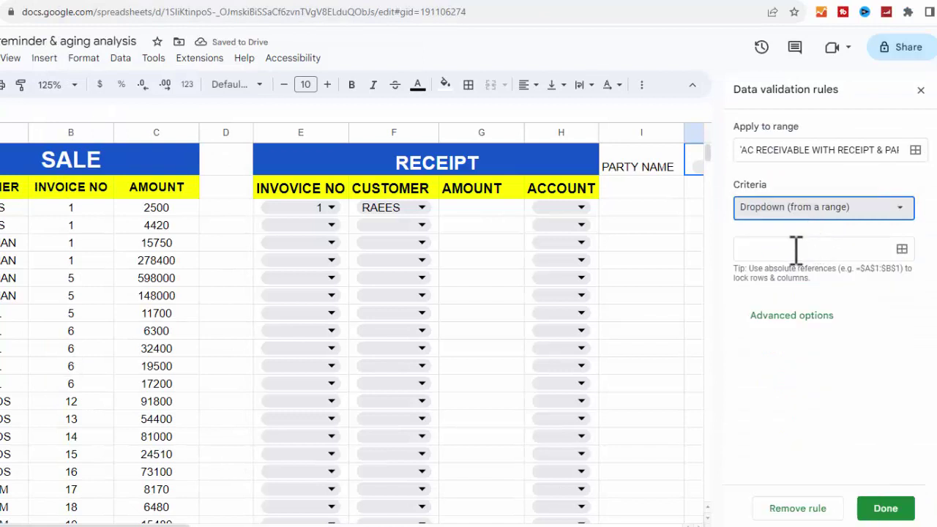
pyautogui.click(797, 249)
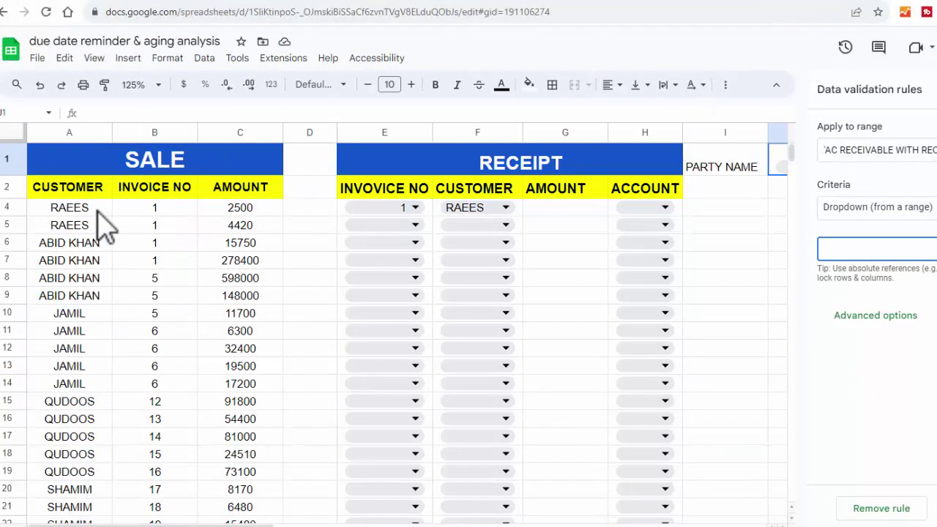
pyautogui.moveTo(98, 213); pyautogui.dragTo(98, 370)
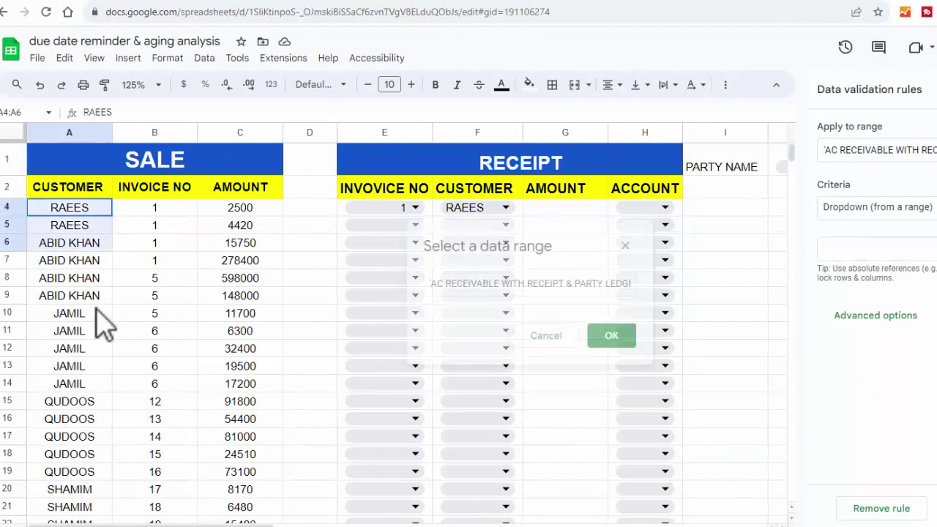
pyautogui.click(623, 286)
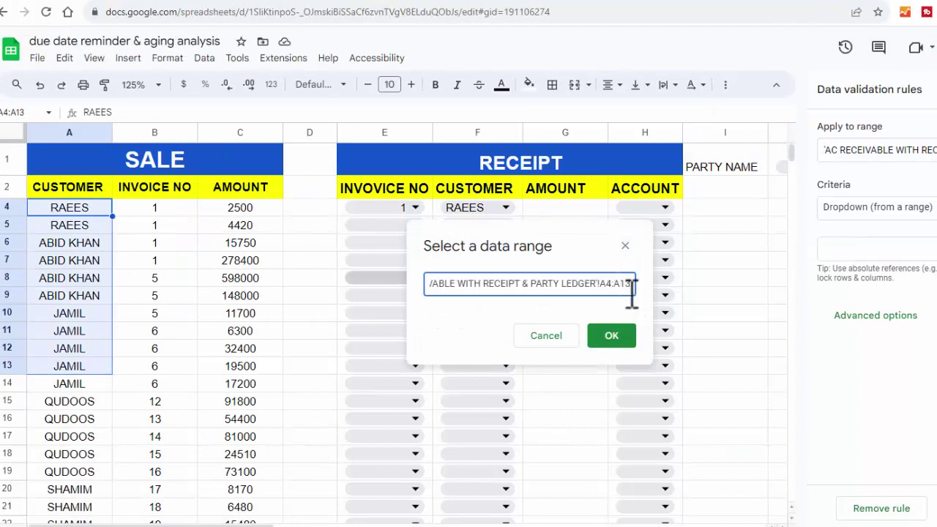
pyautogui.press('BackSpace')
pyautogui.press('BackSpace')
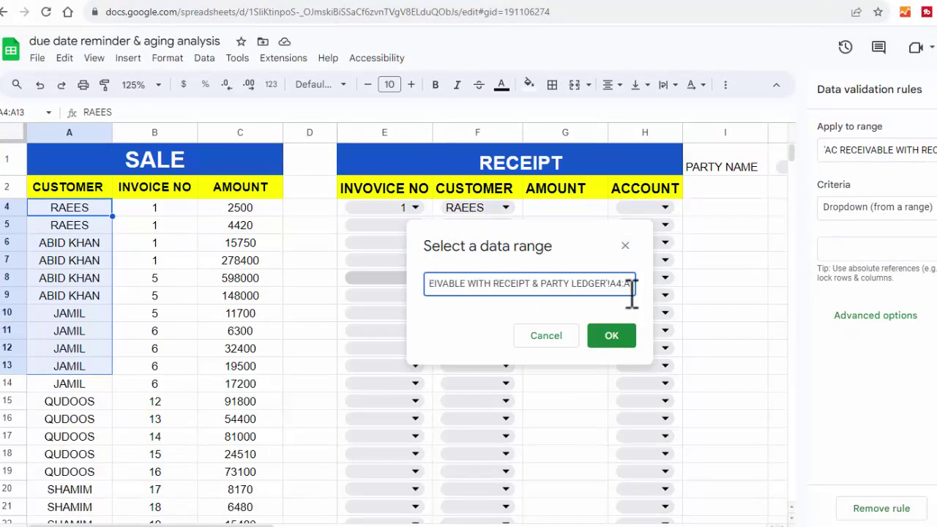
pyautogui.click(616, 342)
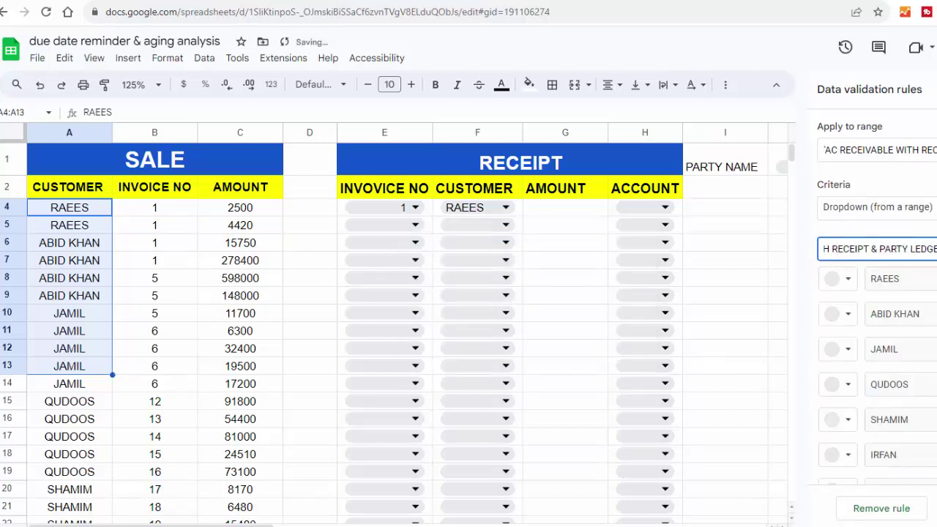
pyautogui.click(919, 508)
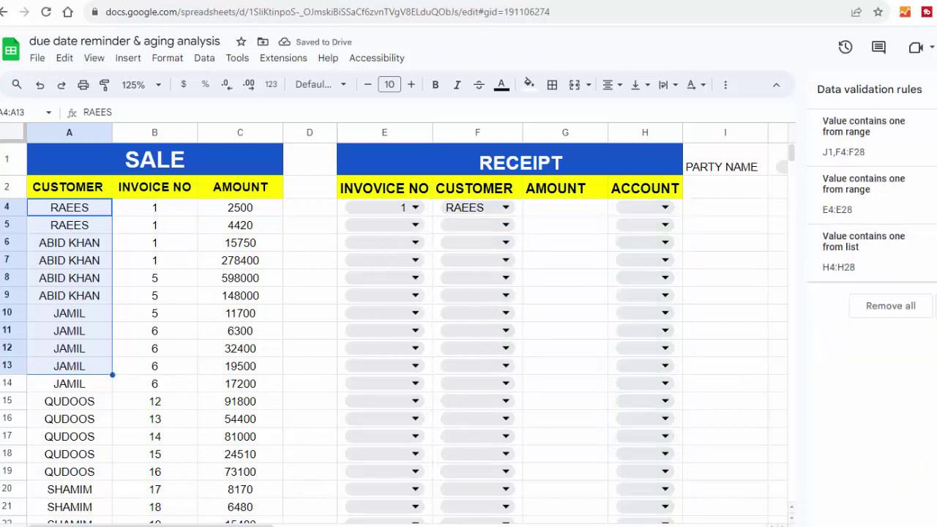
pyautogui.click(924, 89)
pyautogui.click(645, 160)
# - Paint H1's blue header fill onto I1 and J1, and pick RAEES in J1
pyautogui.click(105, 84)
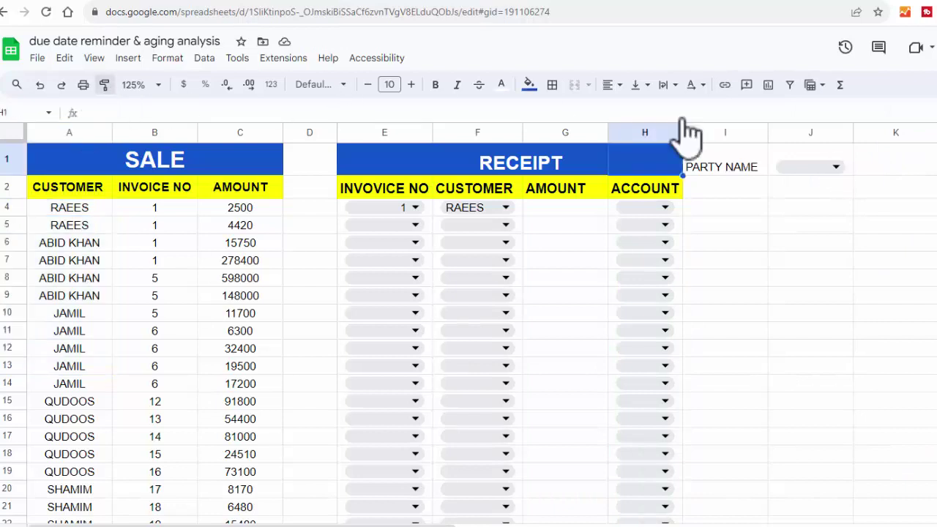
pyautogui.click(729, 167)
pyautogui.click(801, 174)
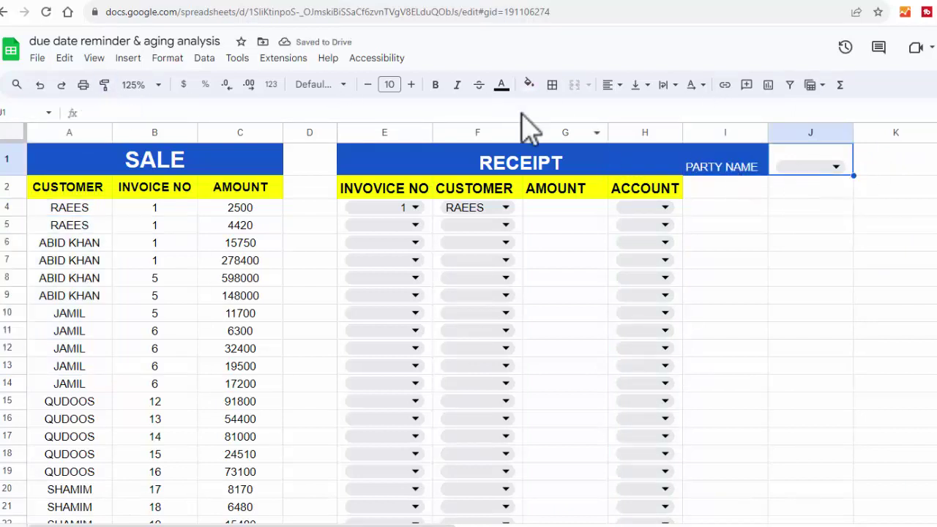
pyautogui.click(809, 167)
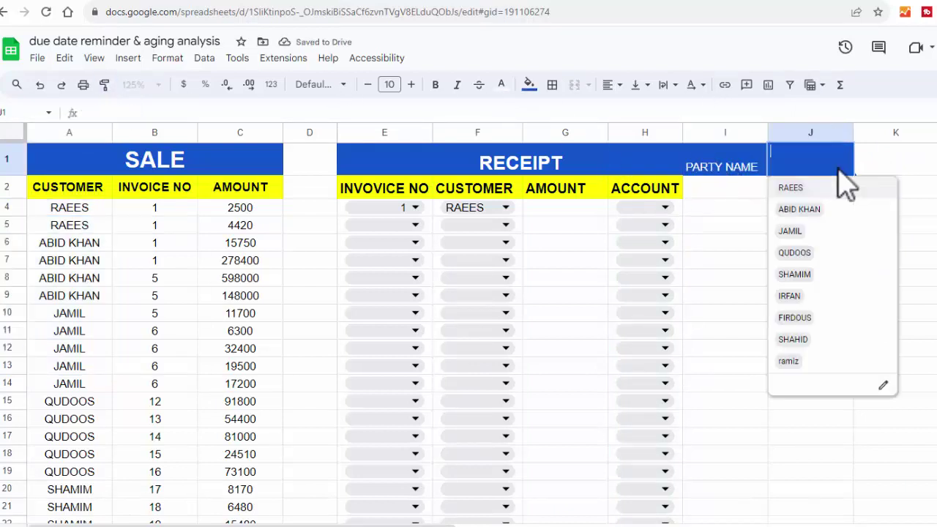
pyautogui.click(821, 187)
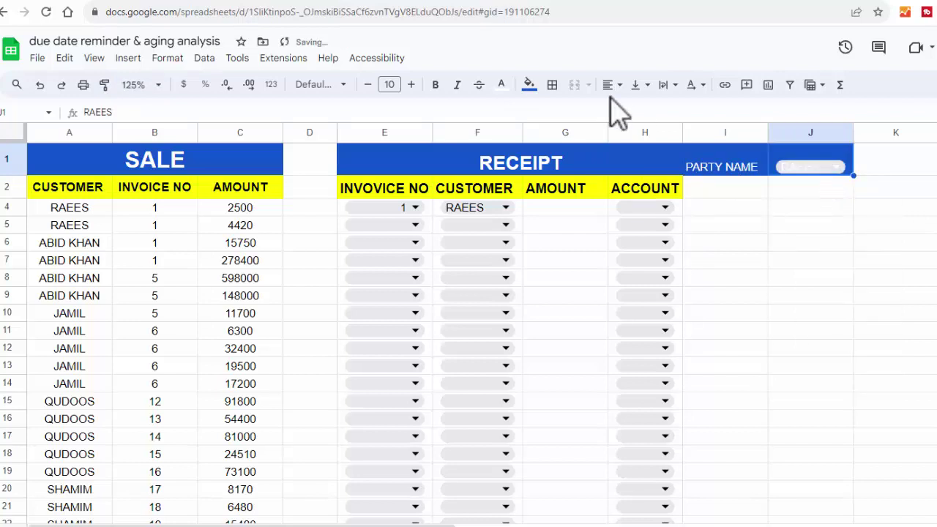
# - Format the party name with a readable text colour, size 11, bold, and middle vertical alignment
pyautogui.click(501, 84)
pyautogui.click(506, 133)
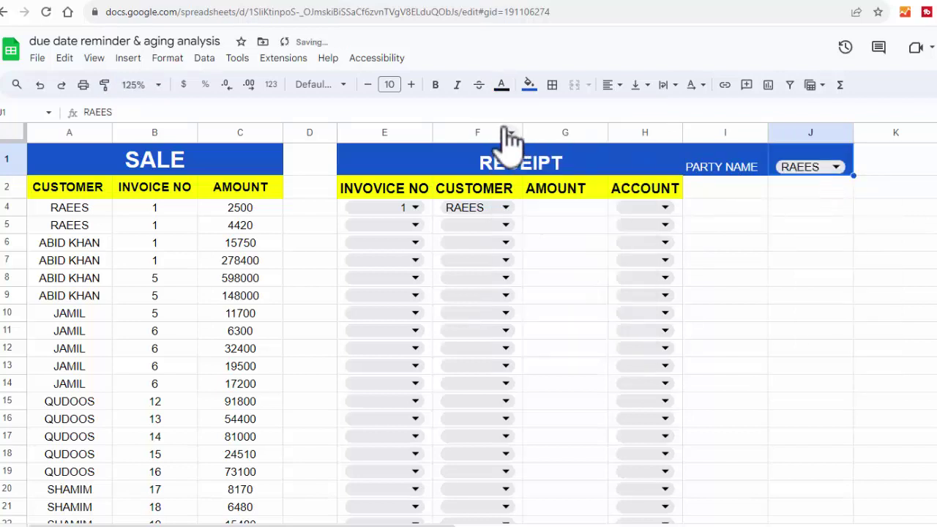
pyautogui.click(411, 84)
pyautogui.click(435, 84)
pyautogui.click(634, 86)
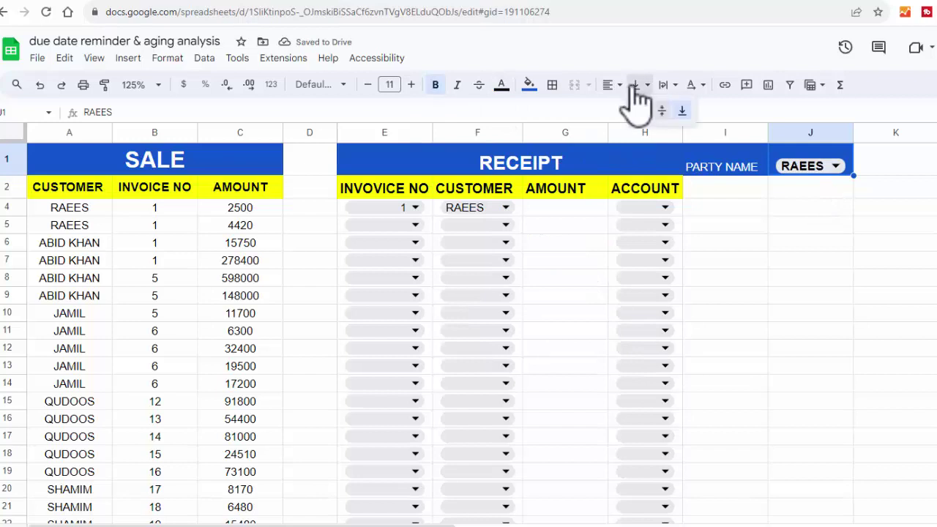
pyautogui.click(663, 109)
pyautogui.click(757, 211)
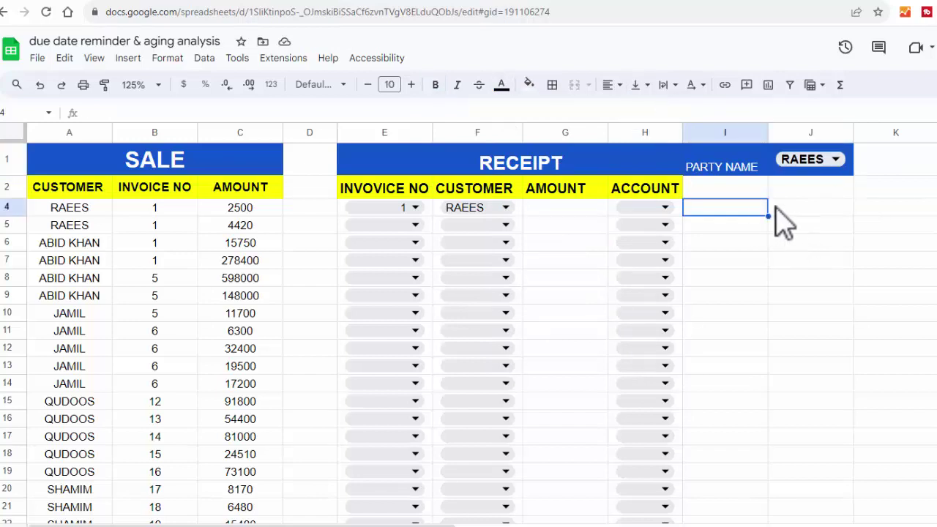
# - Start a FILTER formula in I4 over the open-ended SALE data range A4:C
pyautogui.click(744, 168)
pyautogui.click(743, 207)
pyautogui.write('=FILTER')
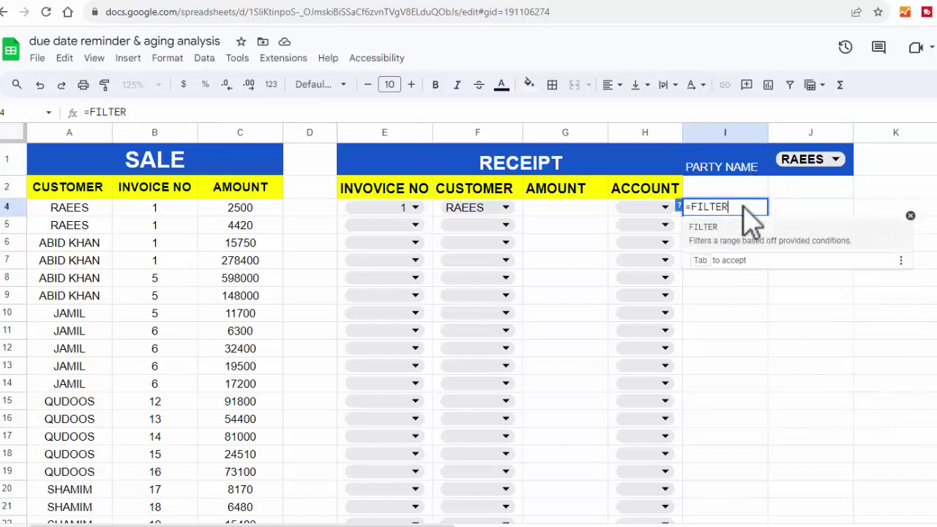
pyautogui.write('(')
pyautogui.moveTo(55, 207)
pyautogui.mouseDown()
pyautogui.moveTo(231, 327)
pyautogui.moveTo(226, 439)
pyautogui.mouseUp()
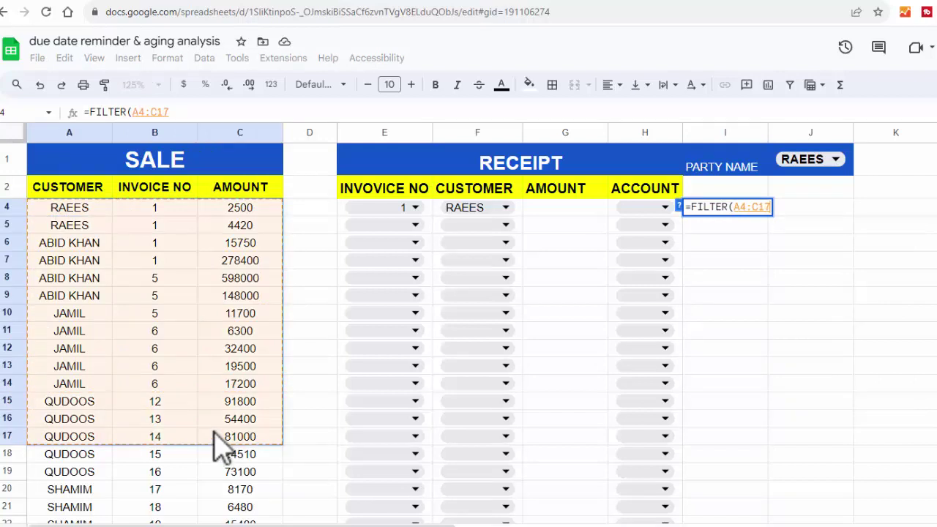
pyautogui.click(176, 112)
pyautogui.press('BackSpace')
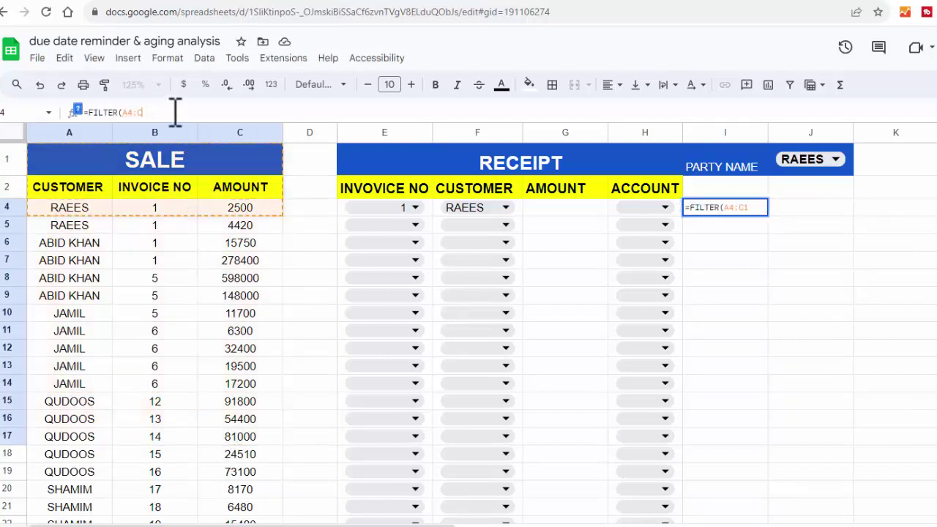
pyautogui.press('BackSpace')
pyautogui.write(',')
# - Add the condition A4:A=J1 to complete =FILTER(A4:C,A4:A=J1)
pyautogui.moveTo(69, 207); pyautogui.dragTo(82, 463)
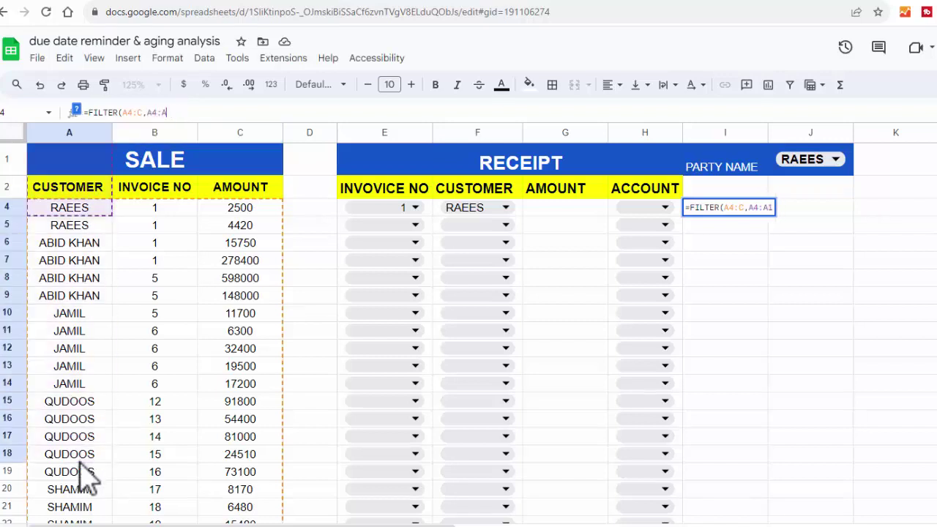
pyautogui.press('BackSpace')
pyautogui.press('BackSpace')
pyautogui.write('=')
pyautogui.click(798, 164)
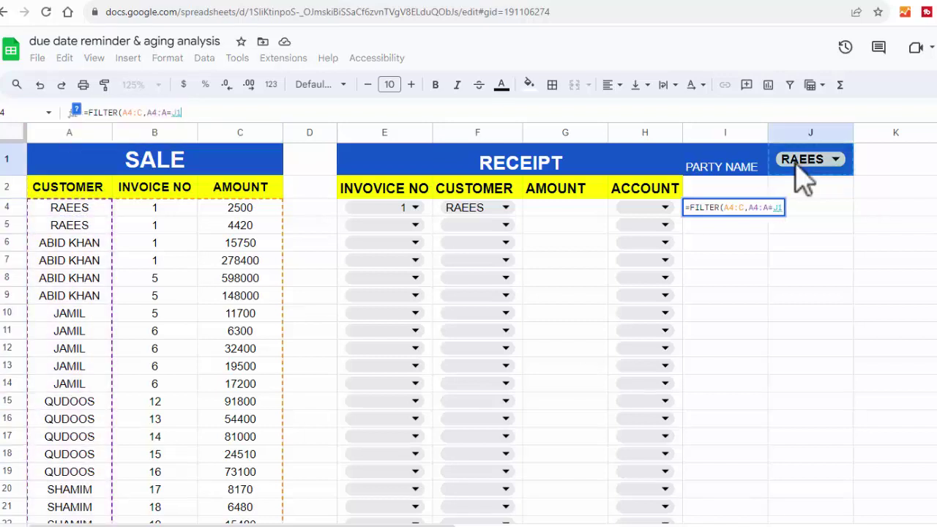
pyautogui.press('Return')
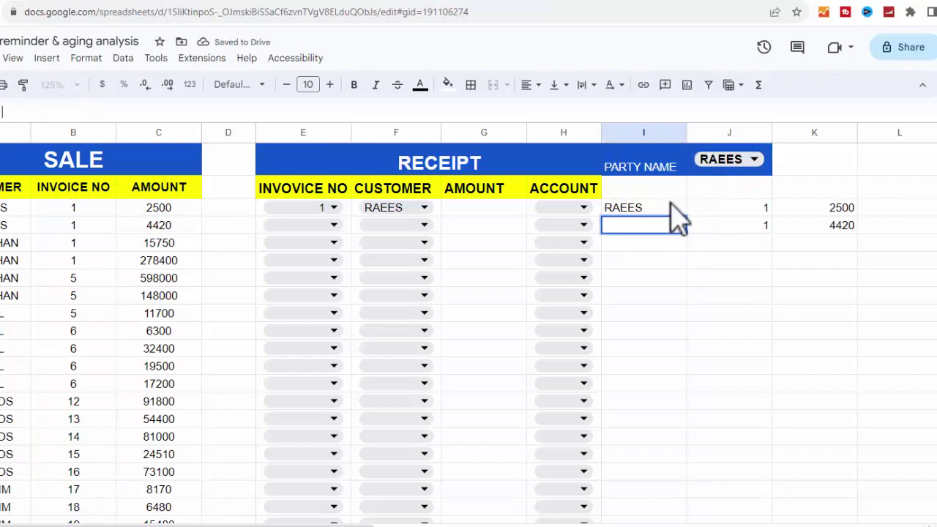
pyautogui.click(719, 313)
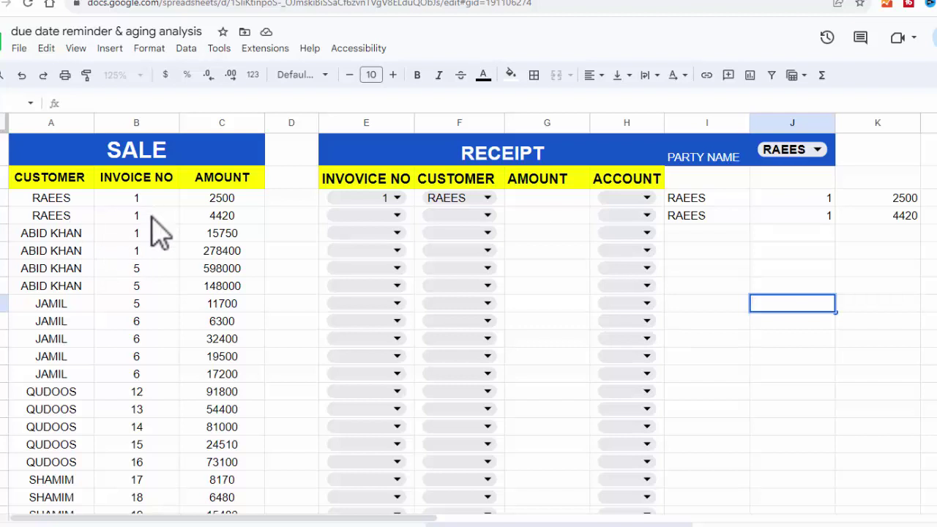
# - Copy the CUSTOMER, INVOICE NO and AMOUNT headings from A3:C3 into I3:K3 above the filtered rows
pyautogui.click(702, 201)
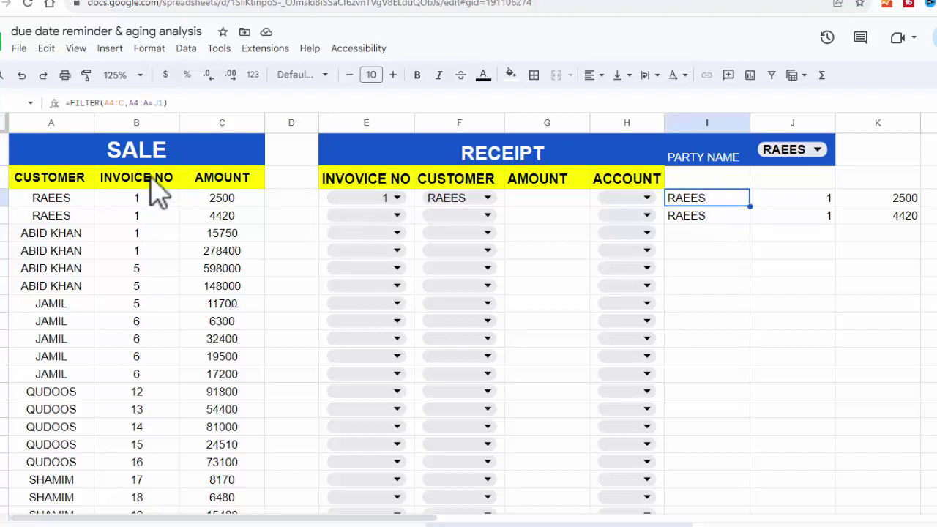
pyautogui.click(53, 183)
pyautogui.hotkey('ctrl', 'shift', 'Right')
pyautogui.hotkey('ctrl', 'c')
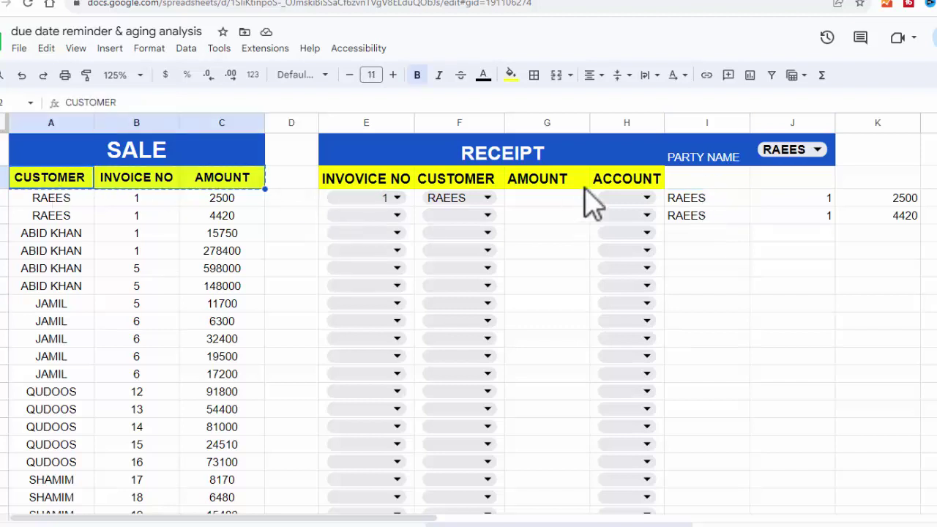
pyautogui.click(710, 185)
pyautogui.hotkey('ctrl', 'v')
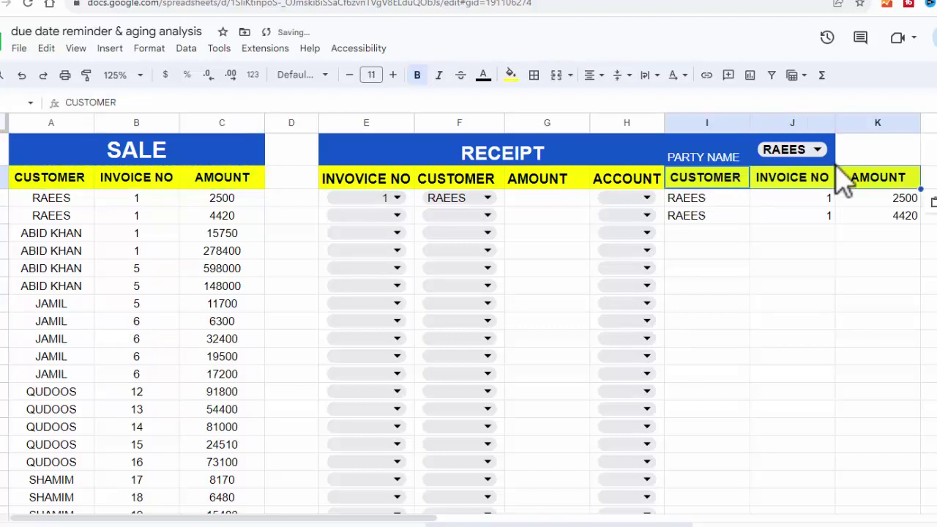
# - Total the ledger amounts in K1 with =SUM(K3:K49), giving 6920
pyautogui.click(874, 157)
pyautogui.write('=S')
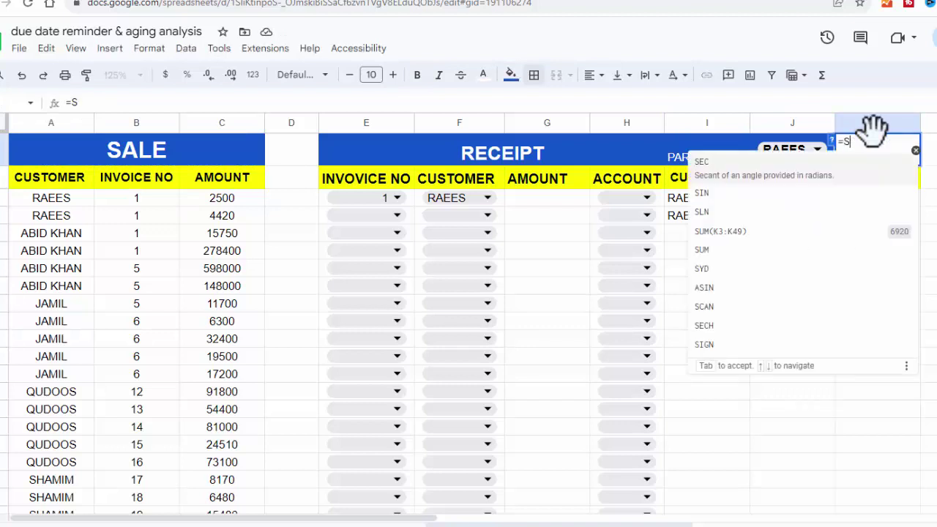
pyautogui.press('Tab')
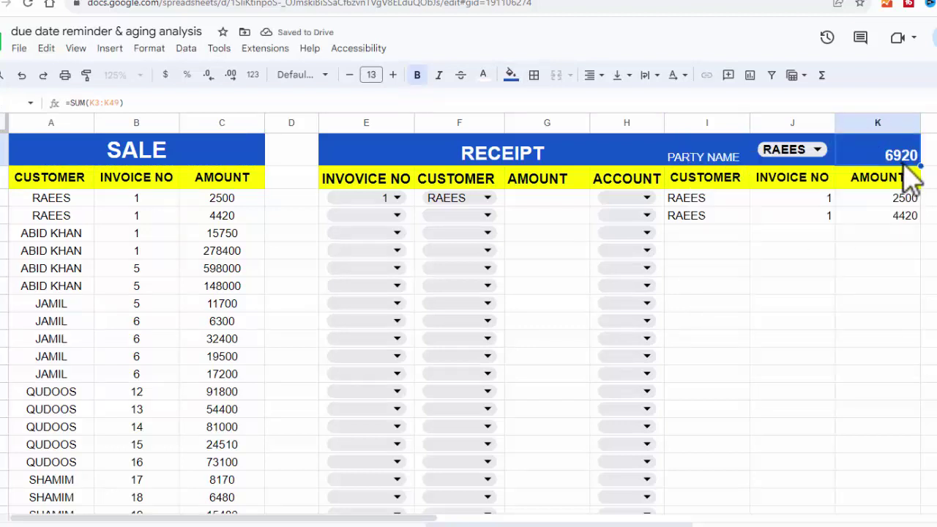
# - Switch the ledger to the second customer and format the K1 total as a number with no decimals (1,040,150)
pyautogui.click(819, 154)
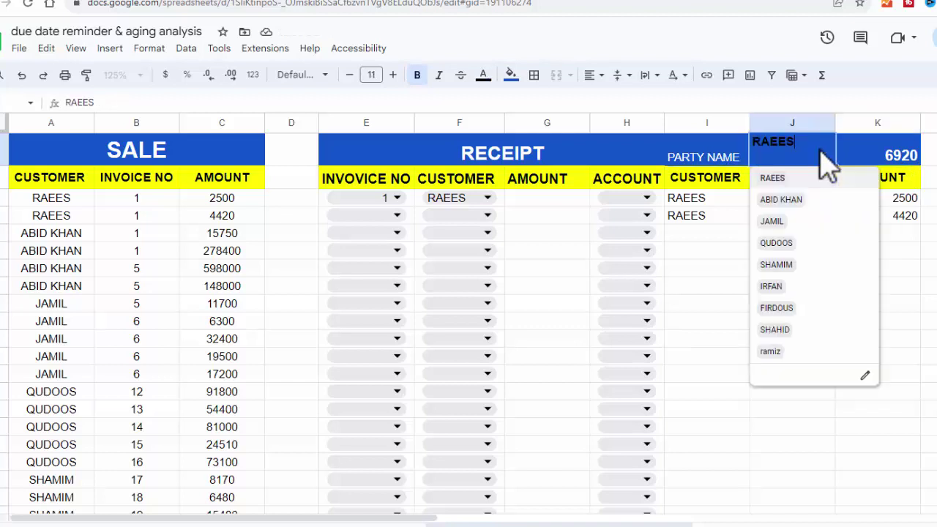
pyautogui.click(800, 203)
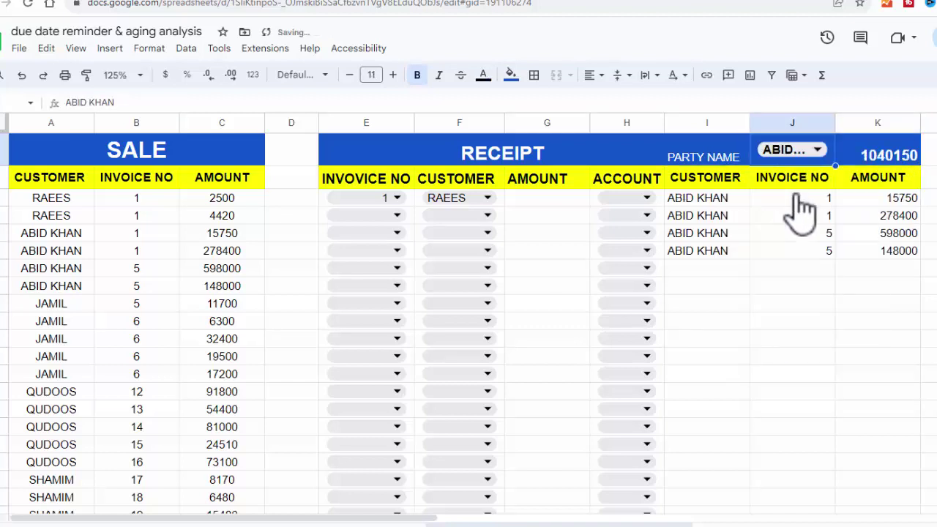
pyautogui.click(873, 165)
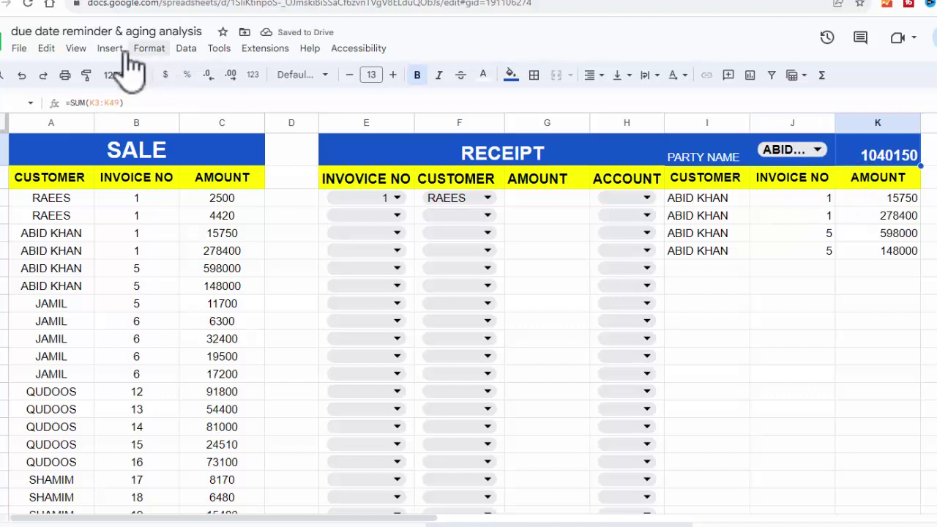
pyautogui.click(167, 46)
pyautogui.moveTo(184, 107)
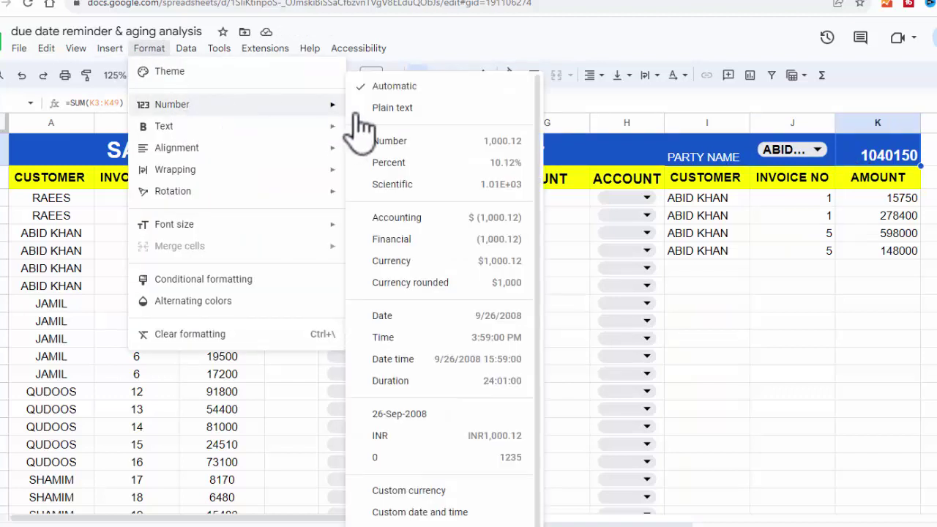
pyautogui.click(417, 143)
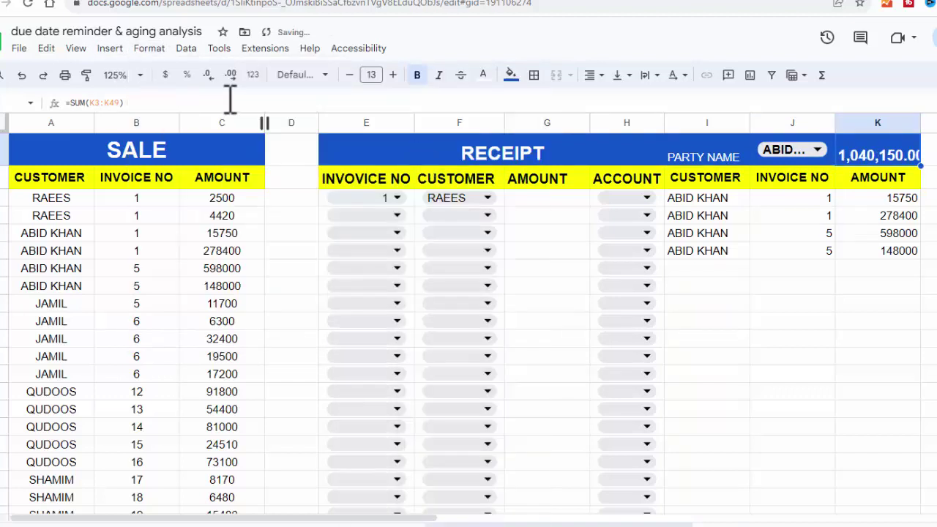
pyautogui.doubleClick(208, 76)
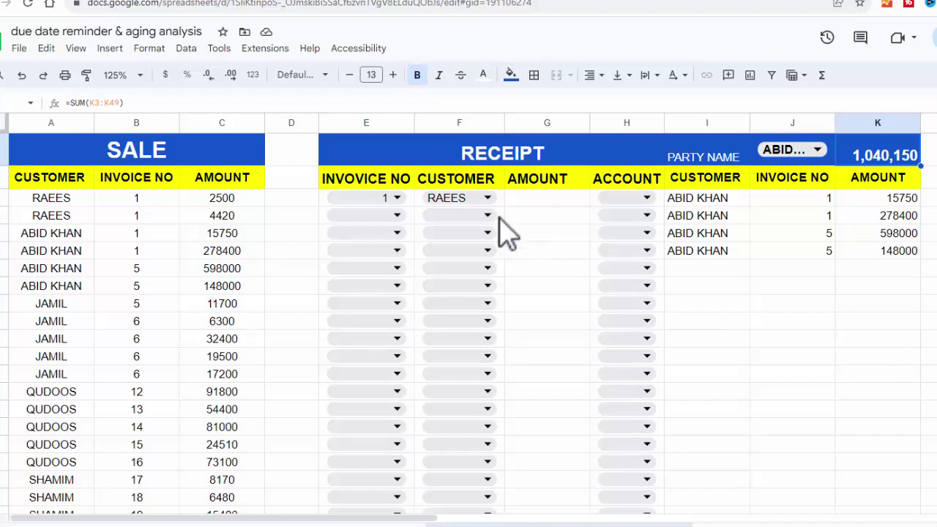
# - Restore the first customer in the ledger, enter 5000 in G3, and select the G2:H2 headers
pyautogui.click(545, 199)
pyautogui.hotkey('ctrl', 'z')
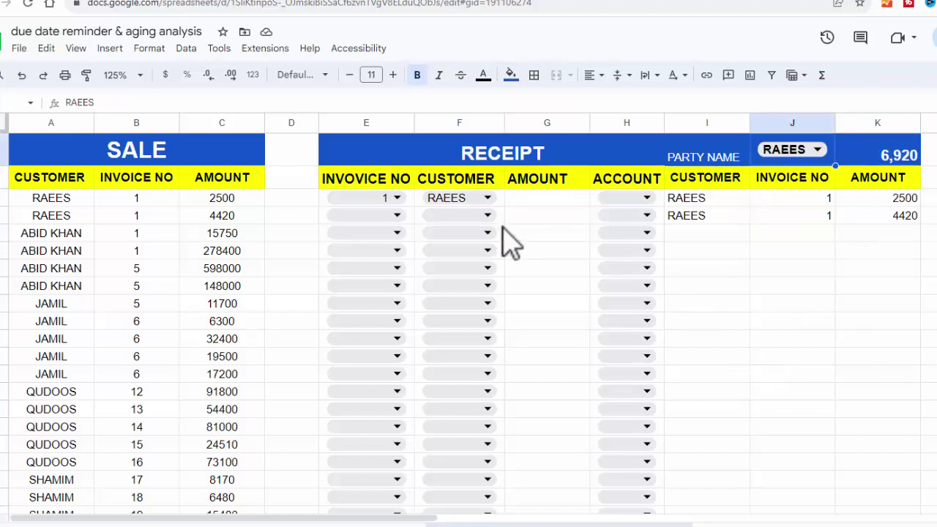
pyautogui.click(526, 202)
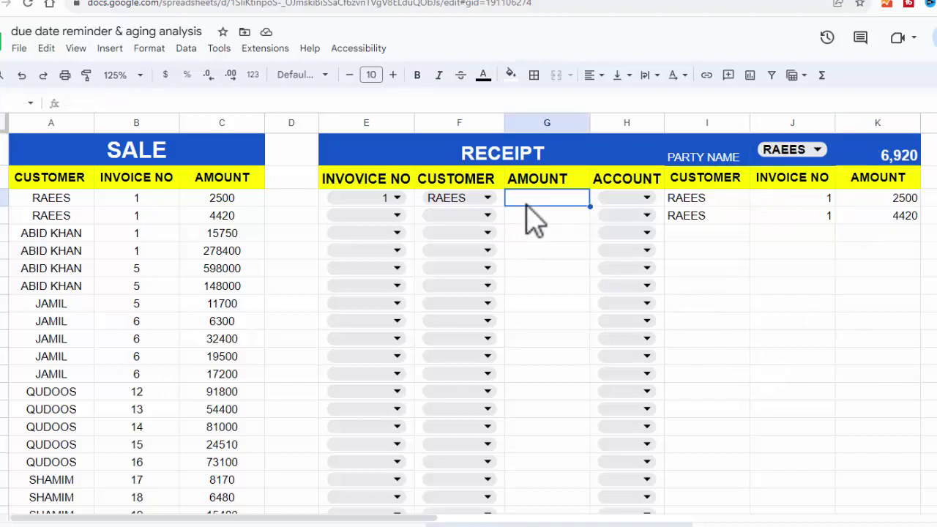
pyautogui.write('5000')
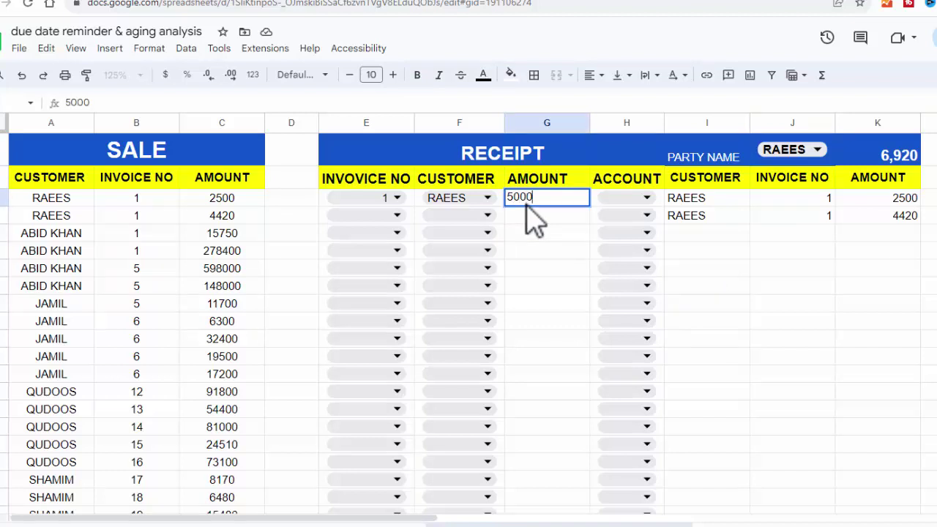
pyautogui.press('Return')
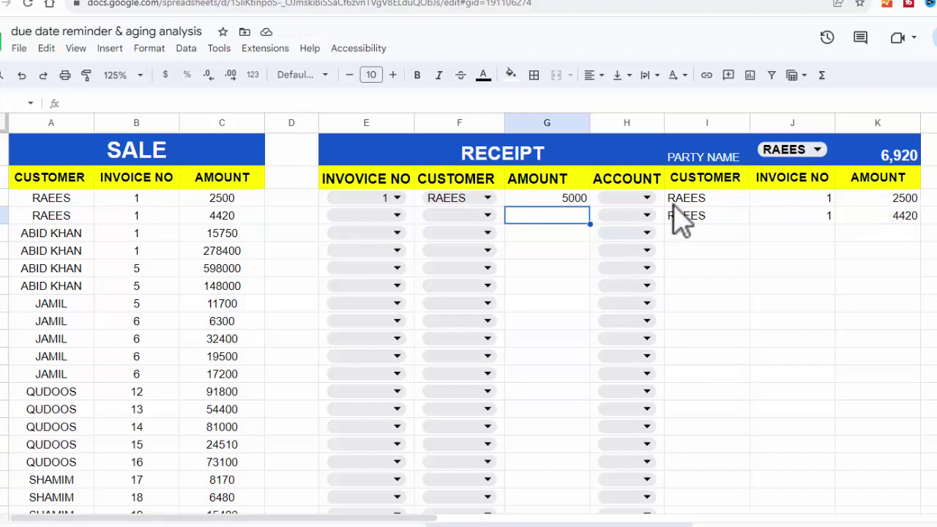
pyautogui.click(524, 183)
pyautogui.hotkey('shift', 'Right')
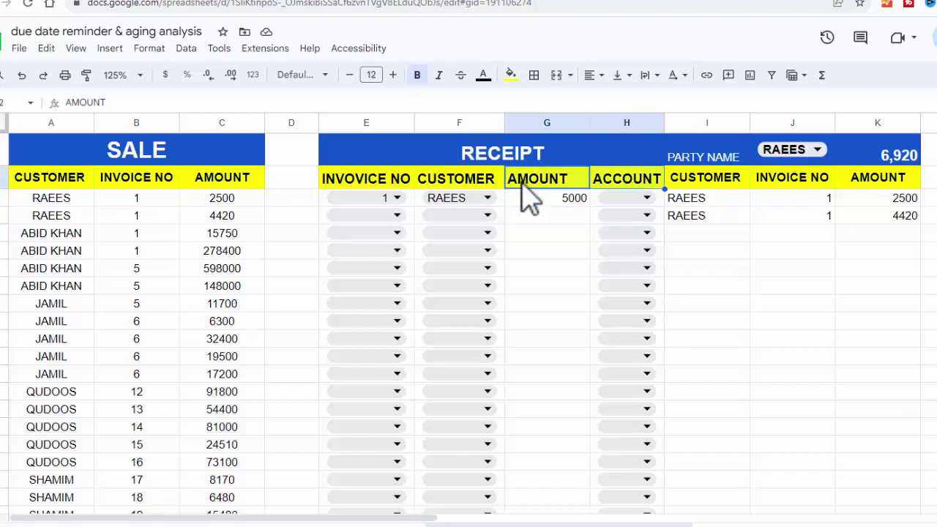
# - Paste the headers into L2:M2, rename L2 to RECEIVED, and set the first receipt's account to CASH
pyautogui.hscroll(2, 849, 187)
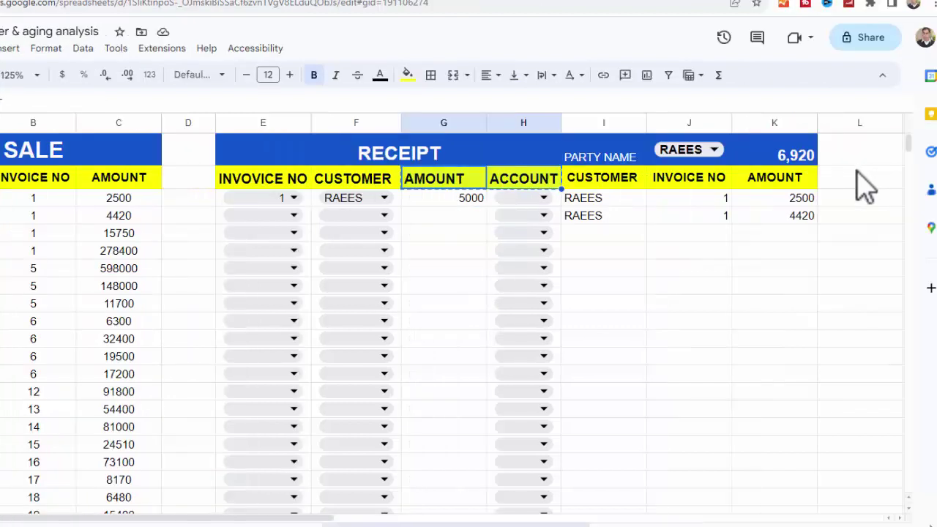
pyautogui.click(841, 182)
pyautogui.hotkey('ctrl', 'v')
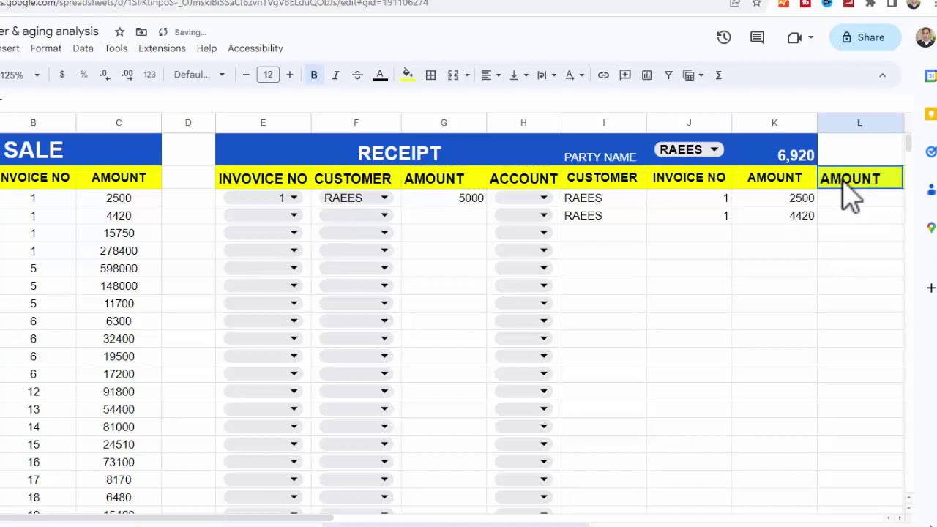
pyautogui.hscroll(3, 847, 196)
pyautogui.write('RECEIVED')
pyautogui.press('Tab')
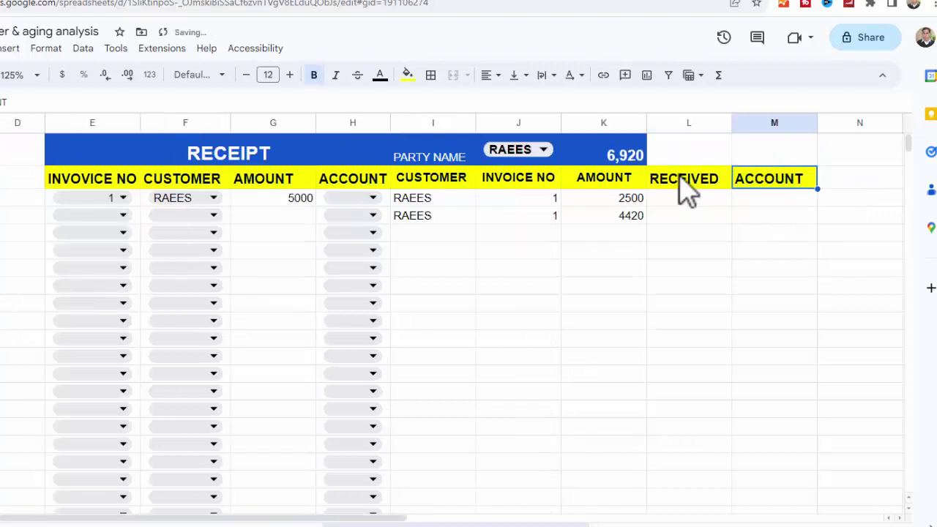
pyautogui.click(378, 198)
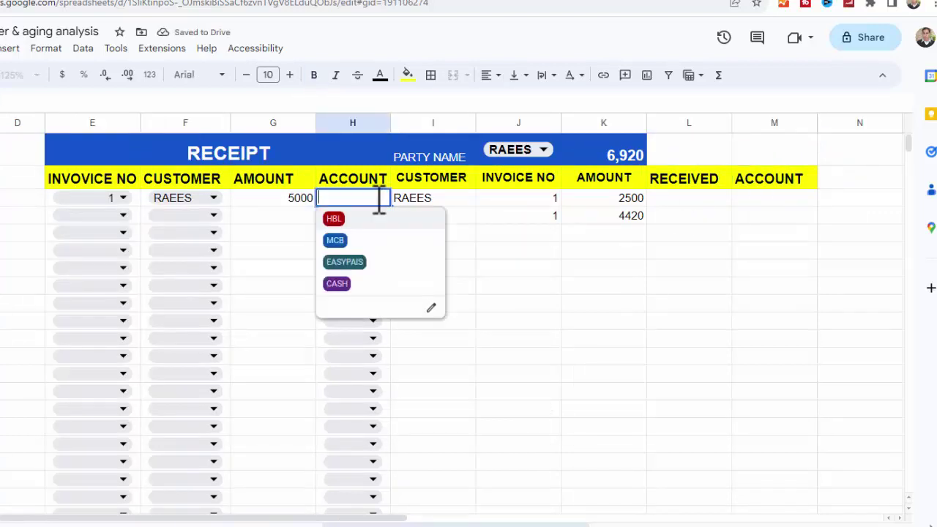
pyautogui.click(341, 284)
# - Fill the title cells blue and move a bold, size-11, vertically centred PARTY NAME into L1
pyautogui.click(615, 302)
pyautogui.click(637, 155)
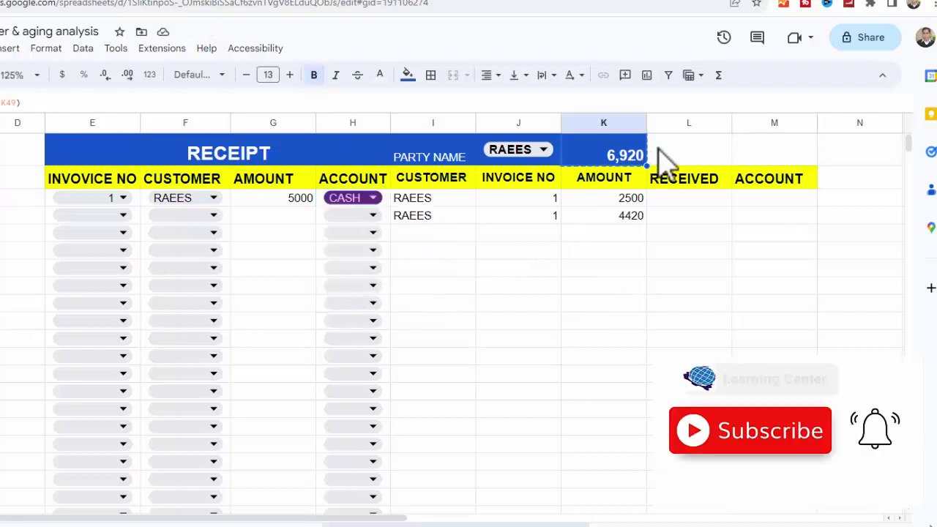
pyautogui.click(741, 156)
pyautogui.click(436, 158)
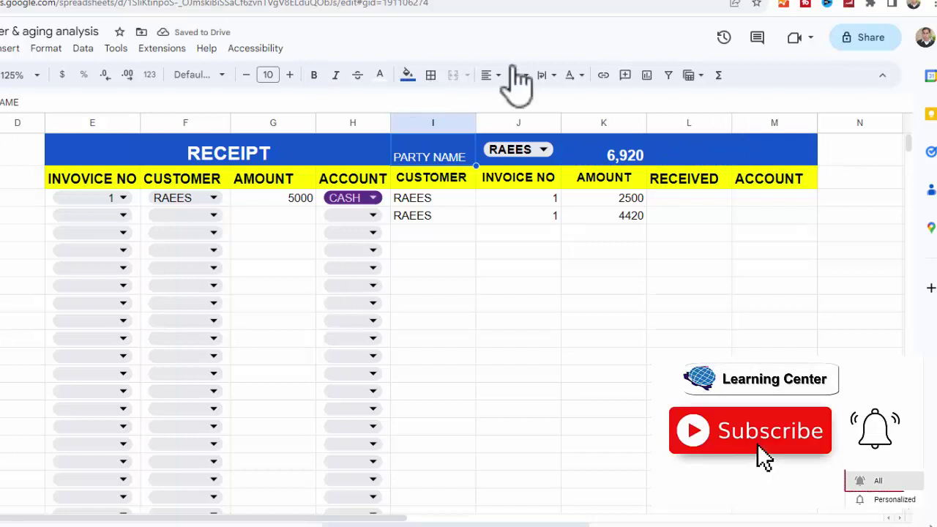
pyautogui.click(513, 83)
pyautogui.click(313, 75)
pyautogui.click(290, 75)
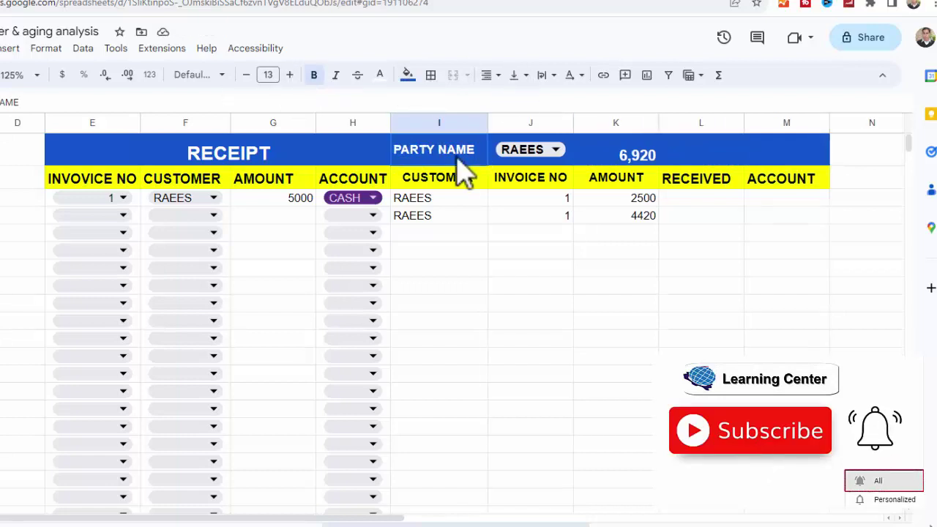
pyautogui.click(679, 155)
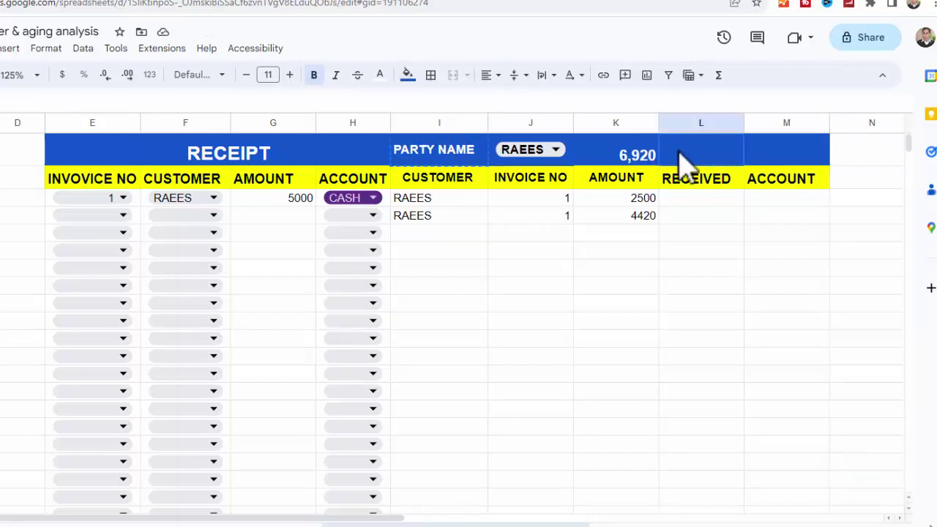
pyautogui.hotkey('ctrl', 'v')
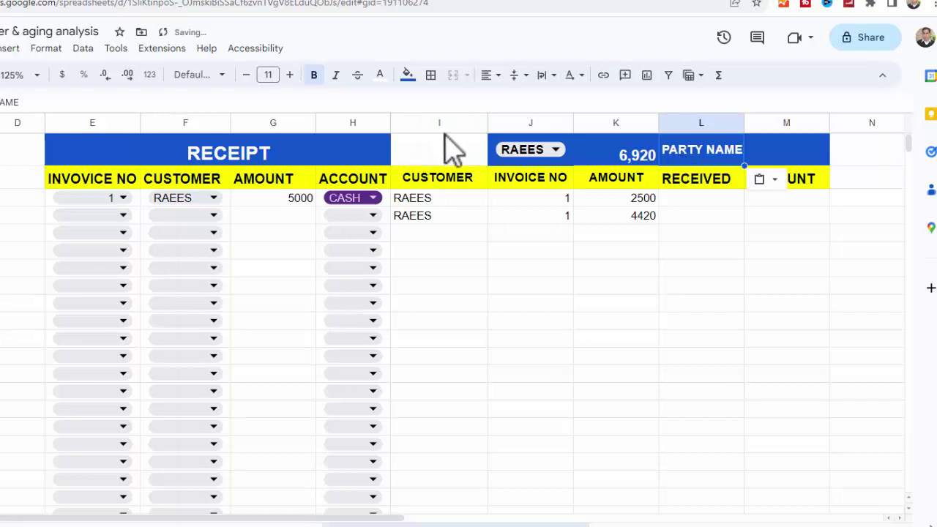
# - Hide the ledger's customer column I
pyautogui.click(430, 119)
pyautogui.rightClick(433, 122)
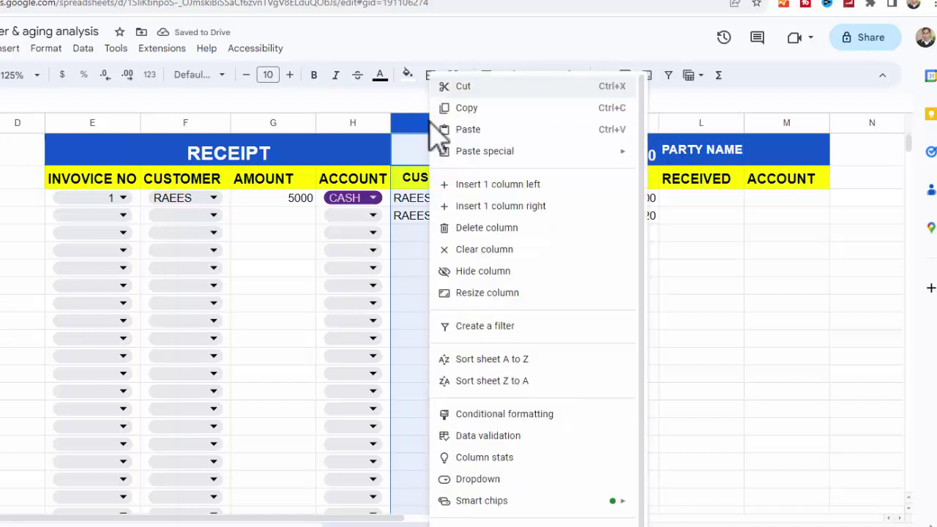
pyautogui.click(468, 271)
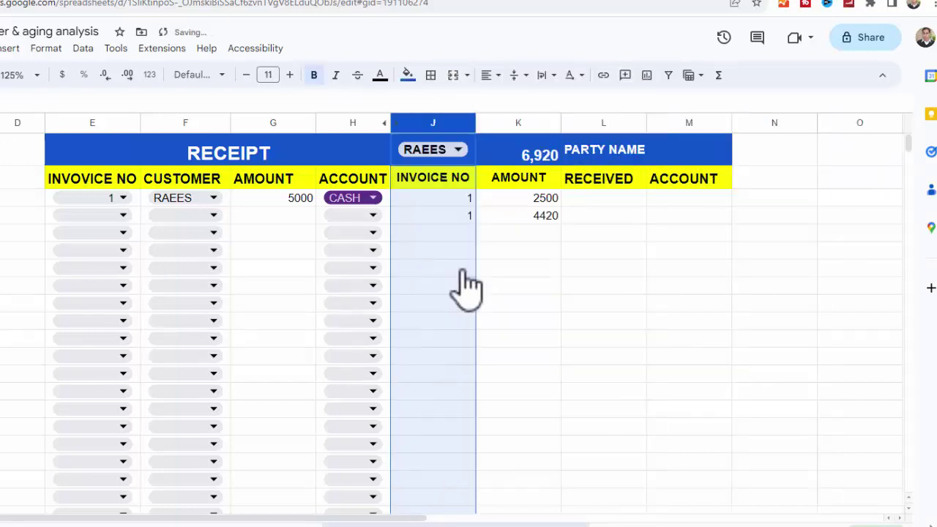
pyautogui.click(533, 298)
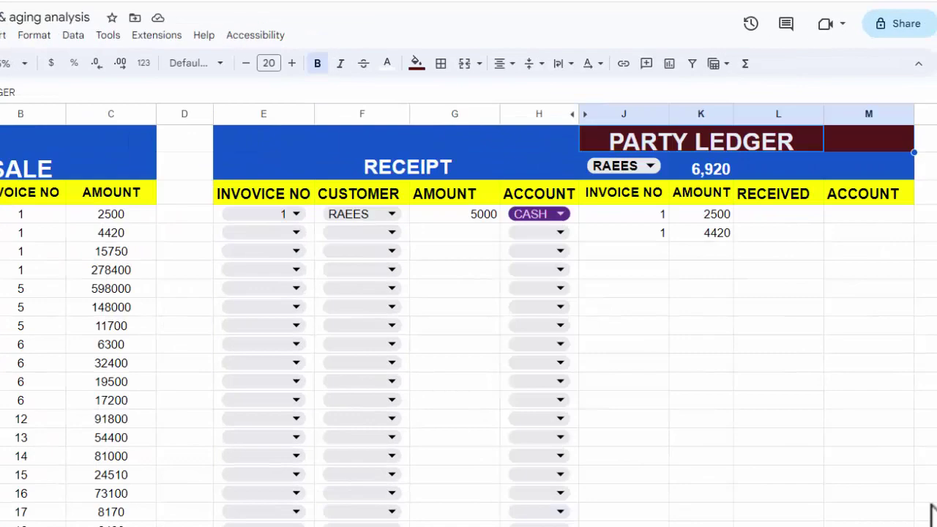
# - Enter =FILTER(G5:H,F5:F=J2) in L3 to pull the chosen party's receipts, showing 5000 and CASH
pyautogui.click(754, 215)
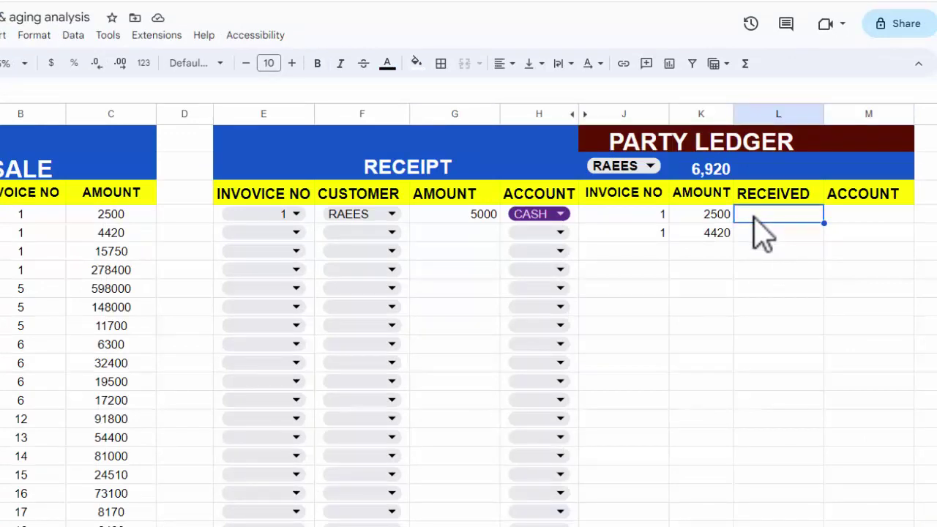
pyautogui.write('=FILTER')
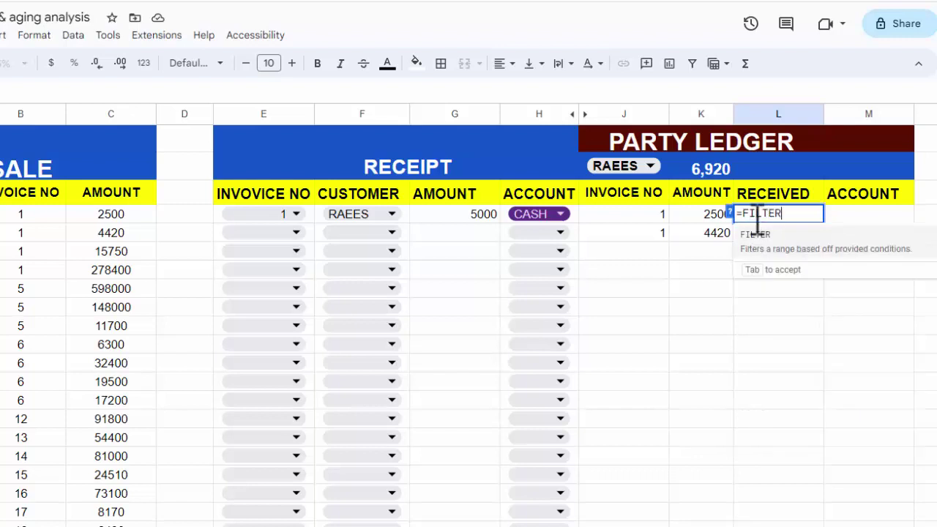
pyautogui.write('(')
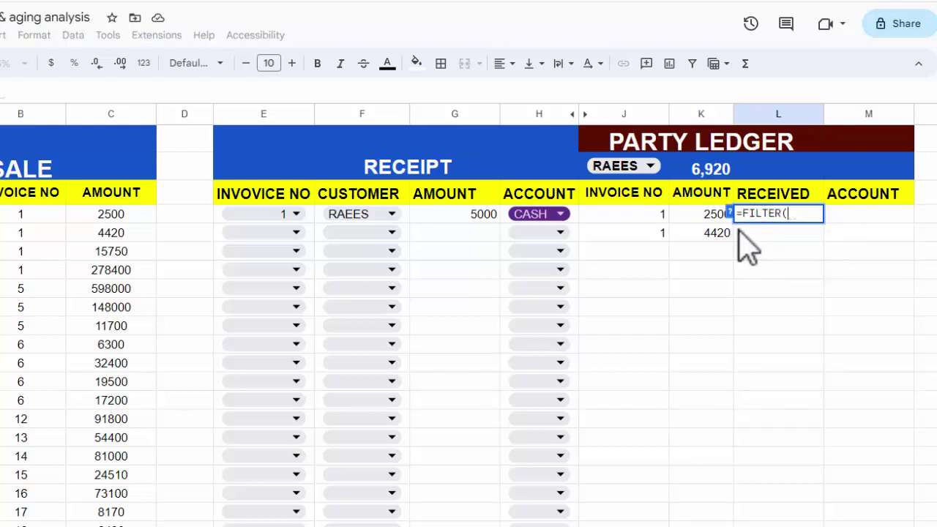
pyautogui.moveTo(455, 214)
pyautogui.mouseDown()
pyautogui.moveTo(514, 227)
pyautogui.moveTo(522, 308)
pyautogui.mouseUp()
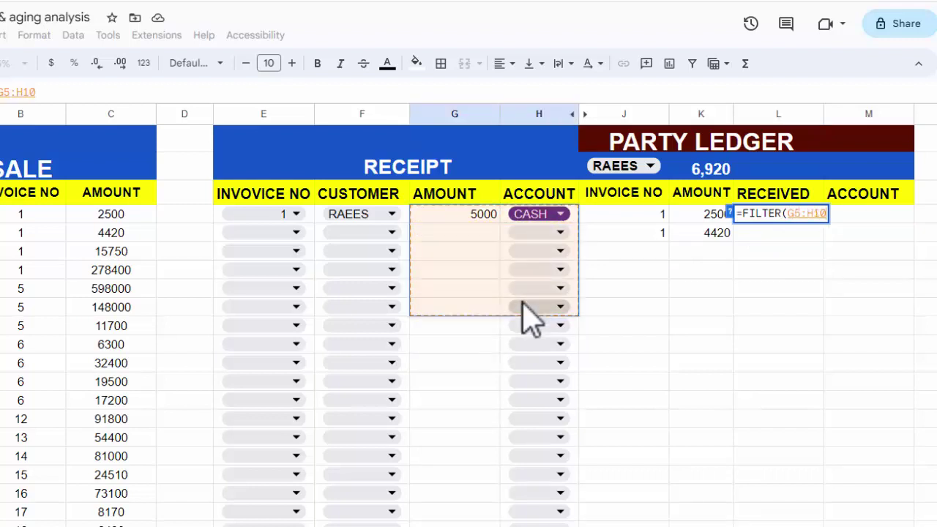
pyautogui.press('BackSpace')
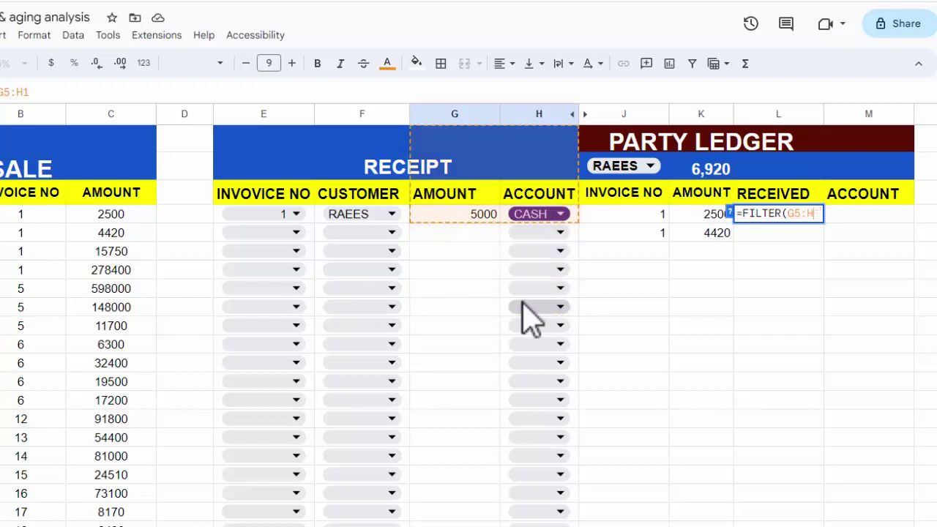
pyautogui.press('BackSpace')
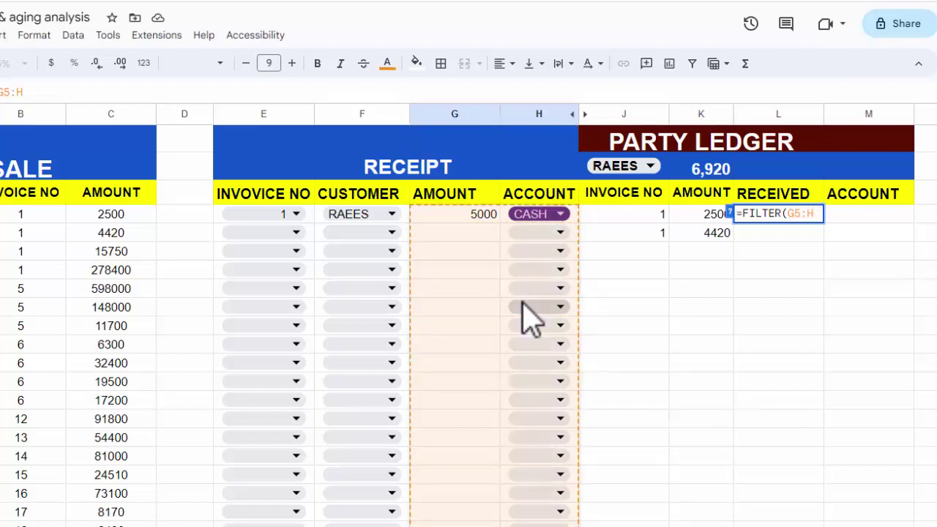
pyautogui.write(',')
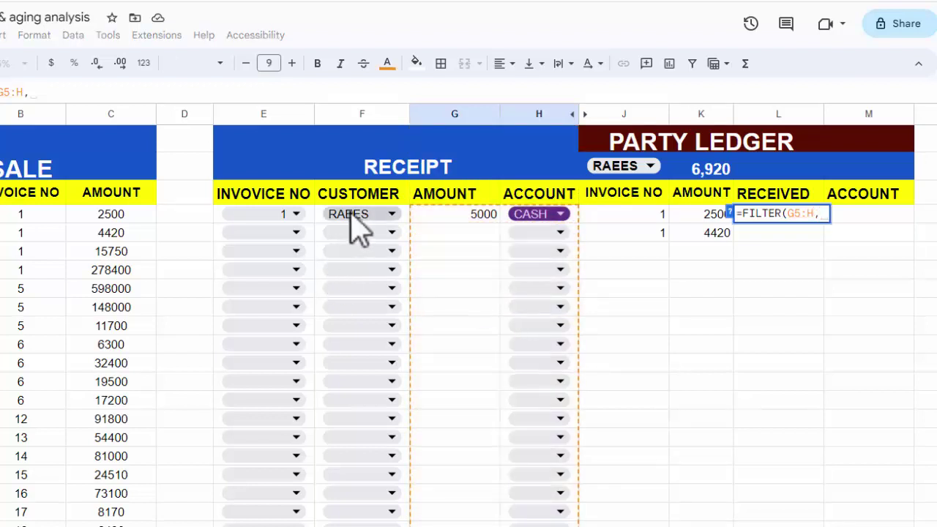
pyautogui.moveTo(350, 217); pyautogui.dragTo(345, 400)
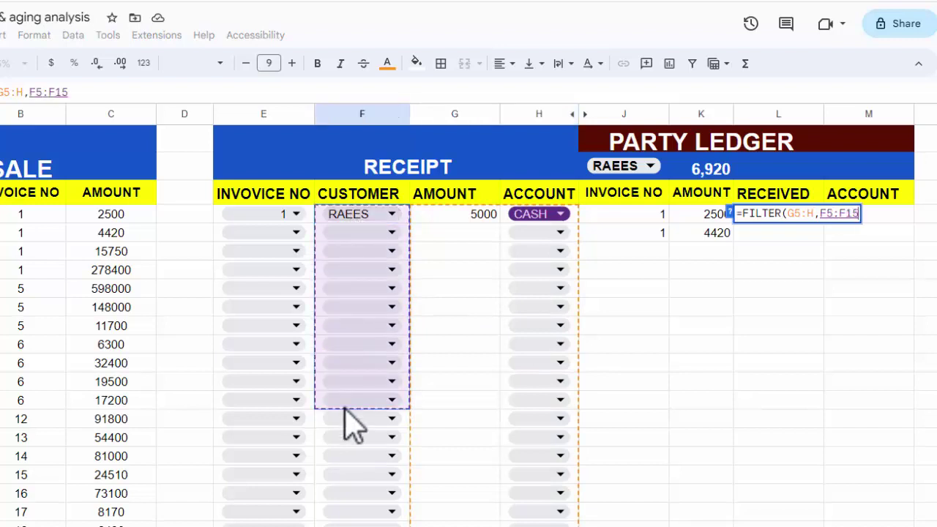
pyautogui.press('BackSpace')
pyautogui.press('BackSpace')
pyautogui.write('=')
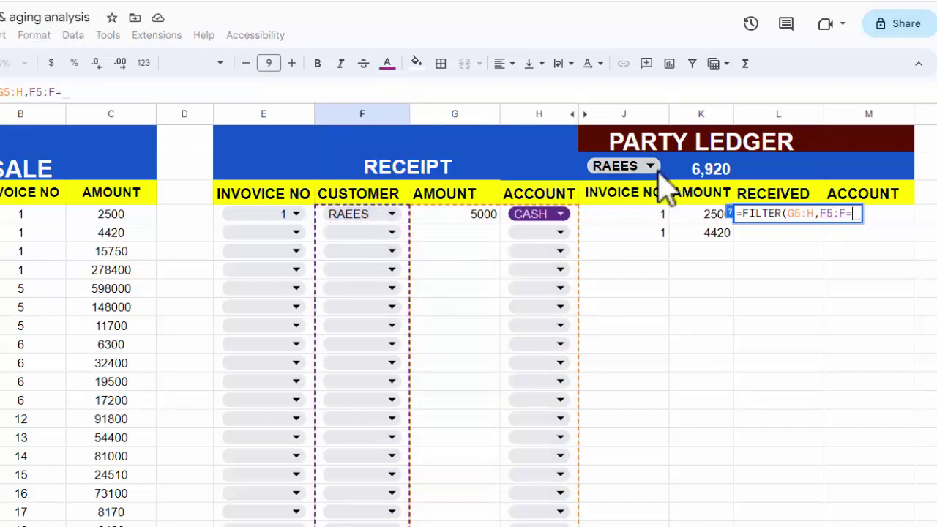
pyautogui.click(647, 168)
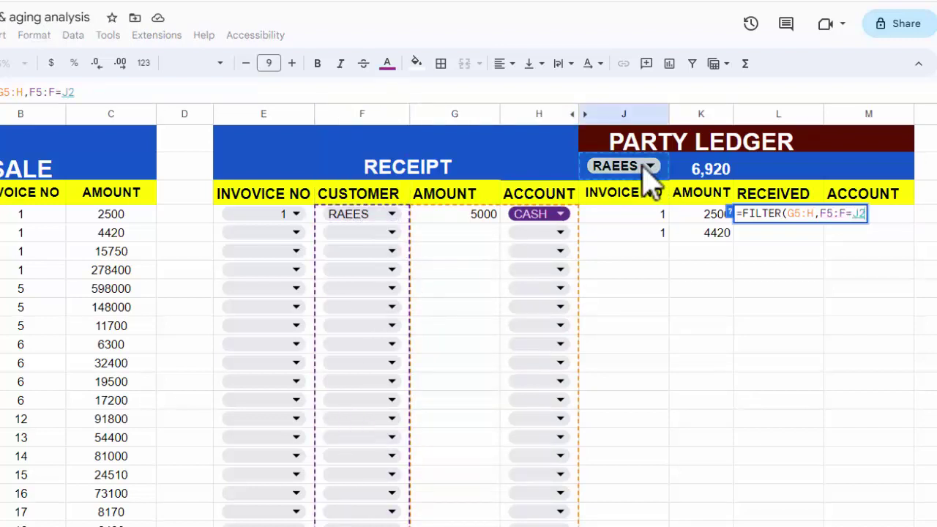
pyautogui.write(')')
pyautogui.press('Return')
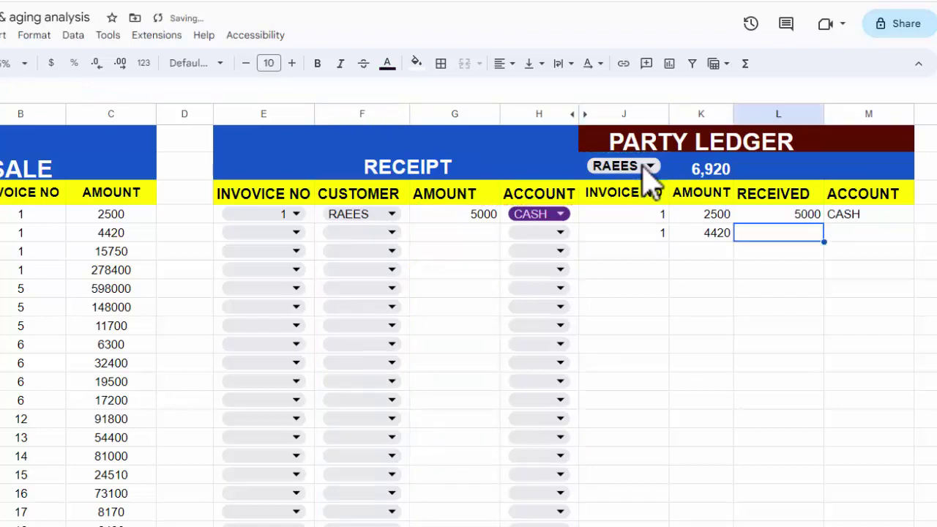
# - Right-align the CASH account result in M3
pyautogui.click(780, 212)
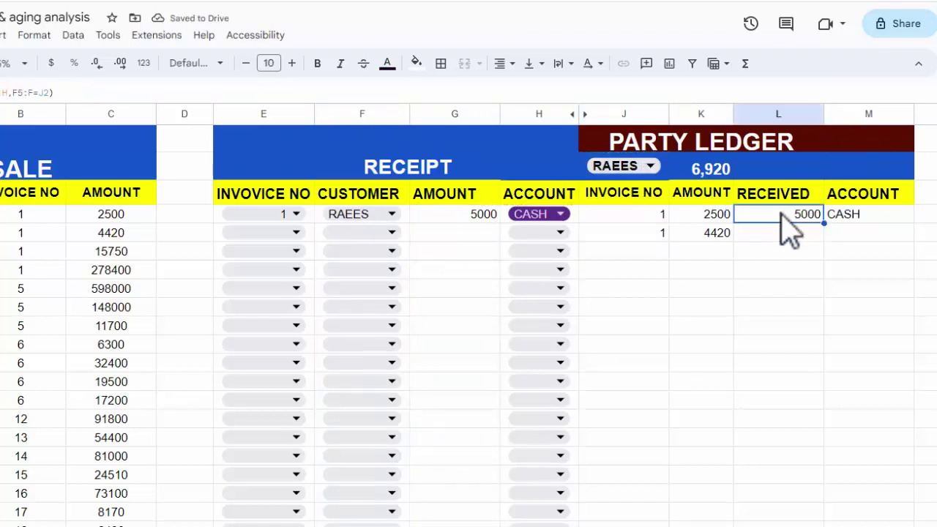
pyautogui.click(893, 214)
pyautogui.hotkey('ctrl', 'shift', 'r')
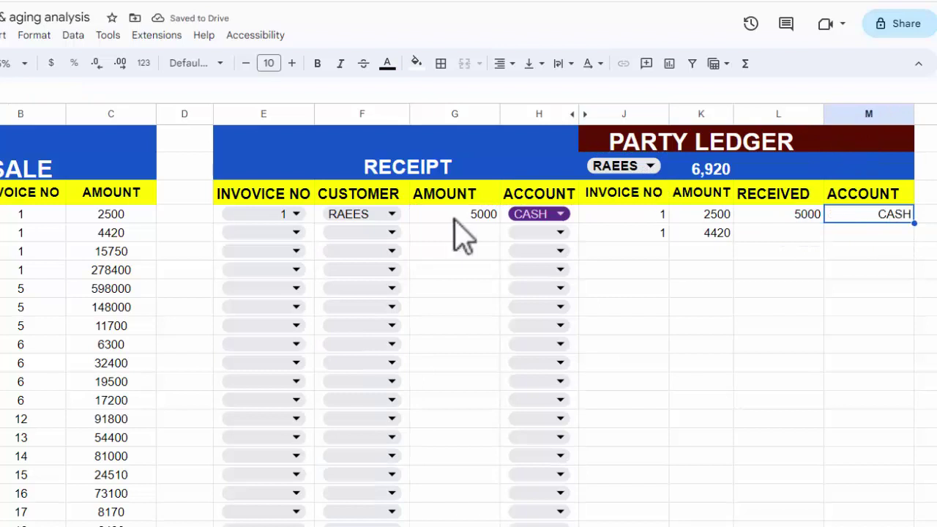
# - In the next receipt row, choose invoice 5 and the second customer from the dropdowns
pyautogui.click(297, 233)
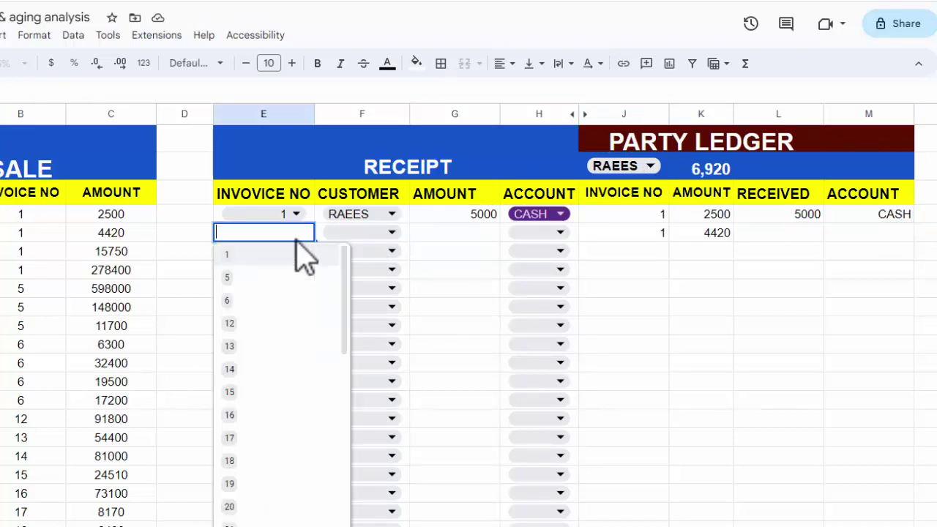
pyautogui.click(249, 278)
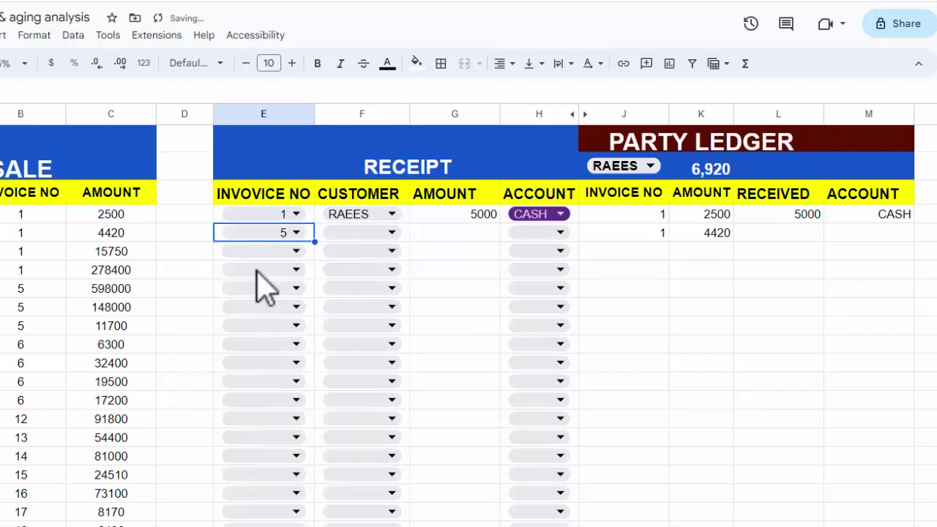
pyautogui.click(392, 232)
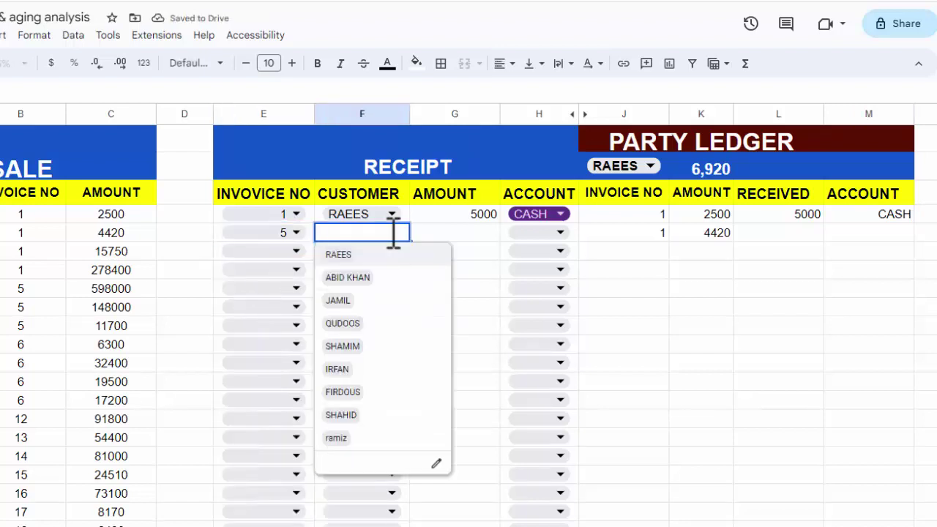
pyautogui.click(388, 279)
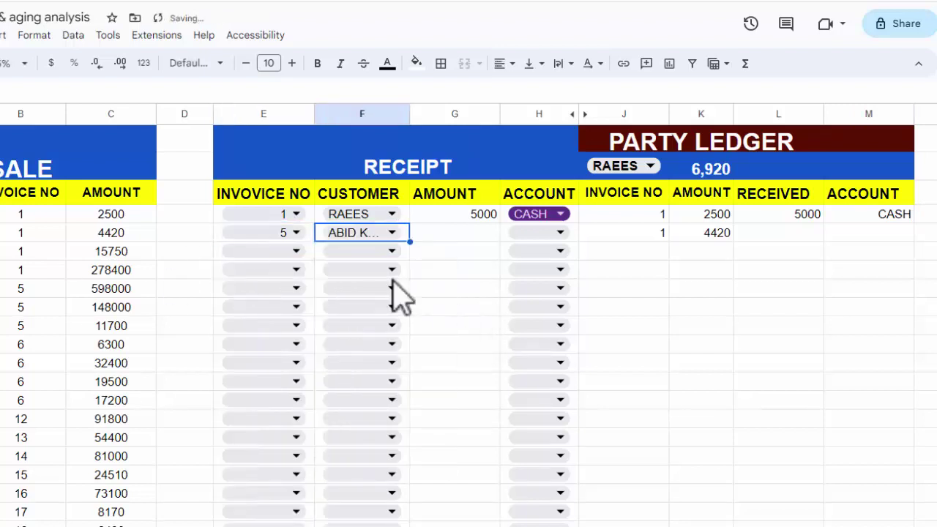
pyautogui.click(465, 236)
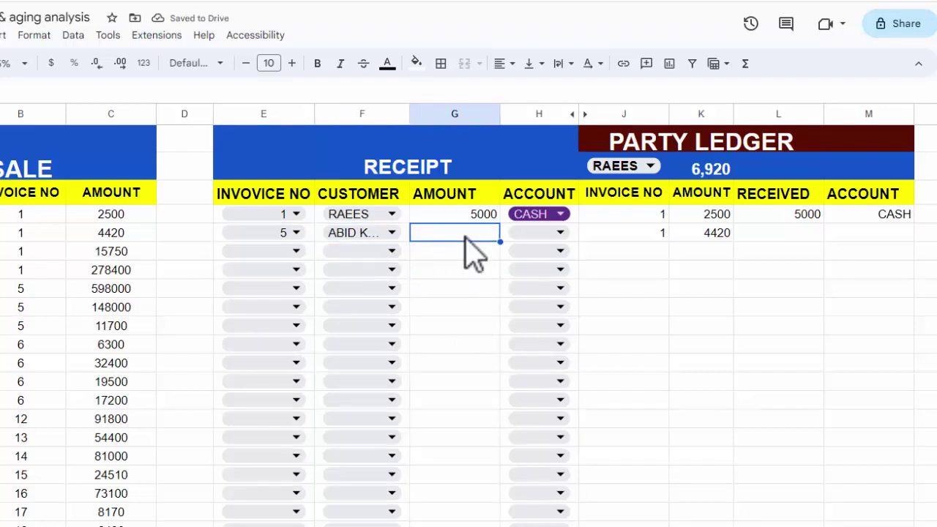
pyautogui.click(650, 167)
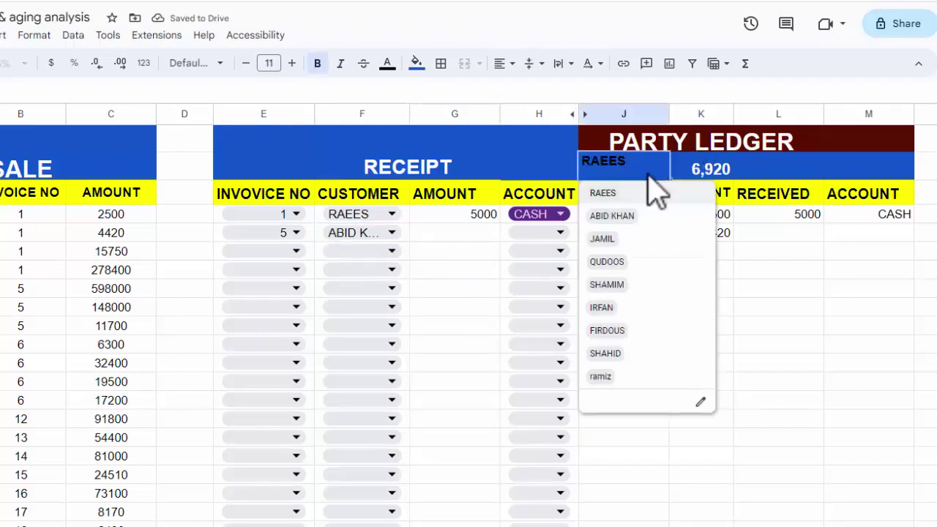
# - Show the second customer's ledger, widen column K, and record a 590000 receipt paid via HBL
pyautogui.click(619, 216)
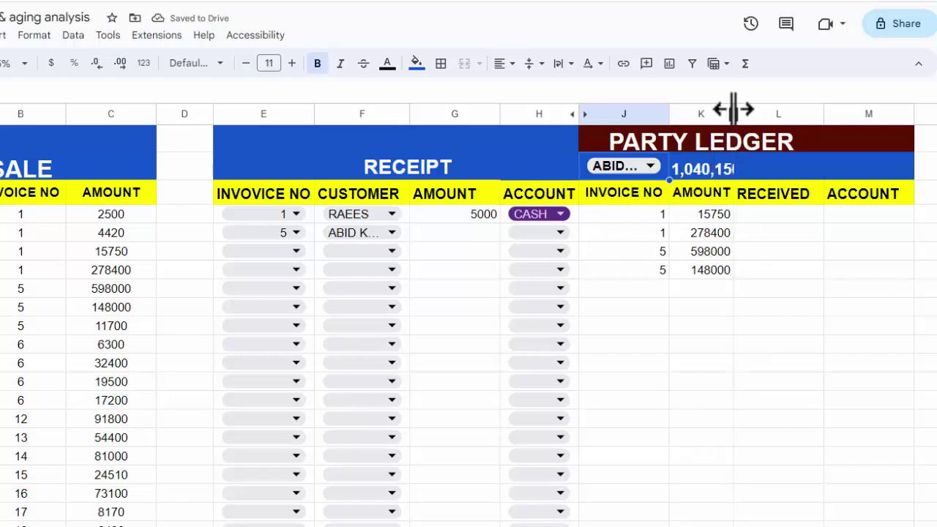
pyautogui.moveTo(733, 109); pyautogui.dragTo(746, 109)
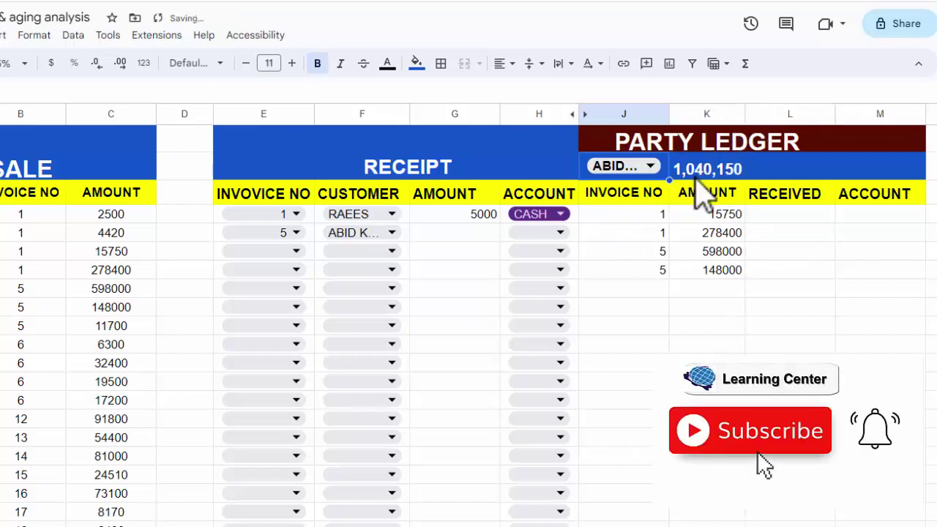
pyautogui.click(455, 231)
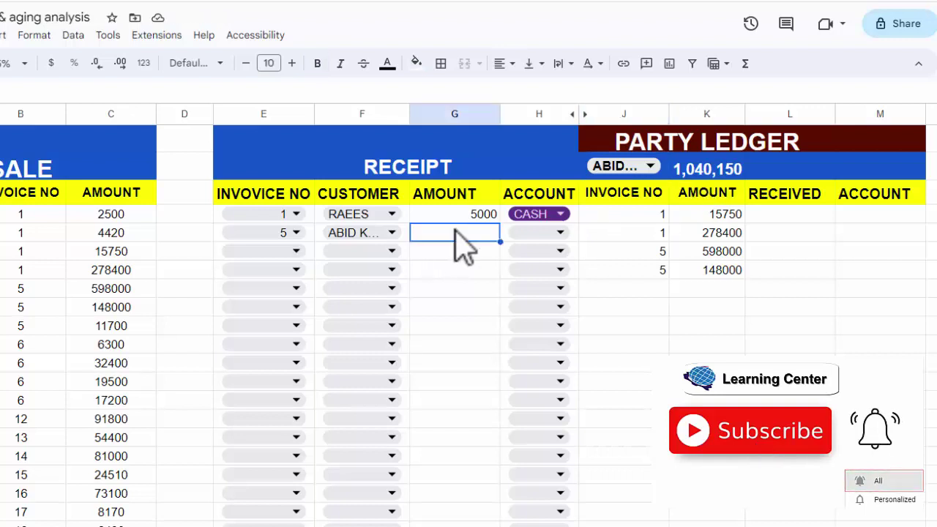
pyautogui.write('59')
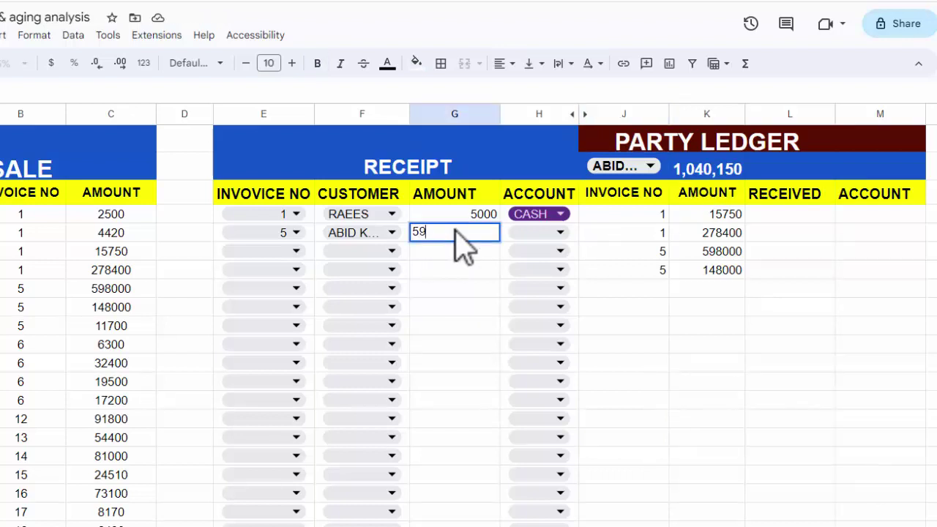
pyautogui.write('000')
pyautogui.press('Tab')
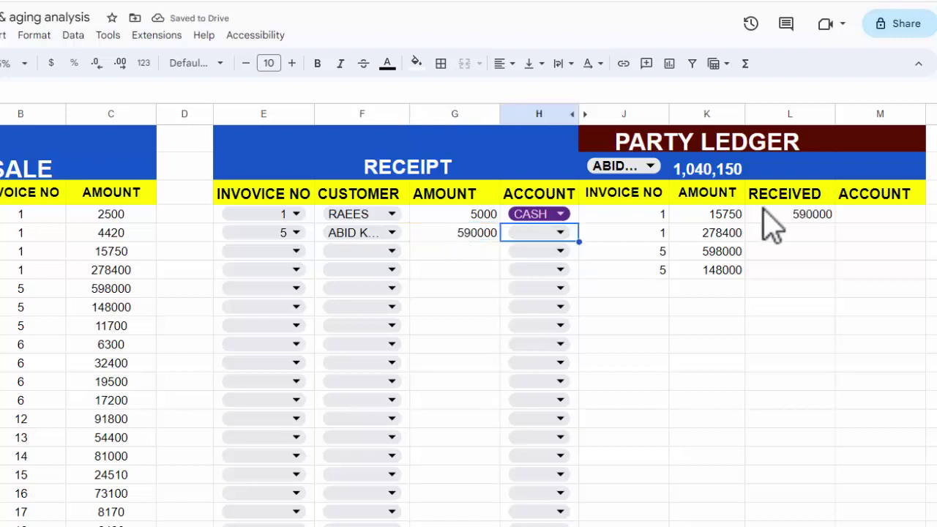
pyautogui.click(564, 234)
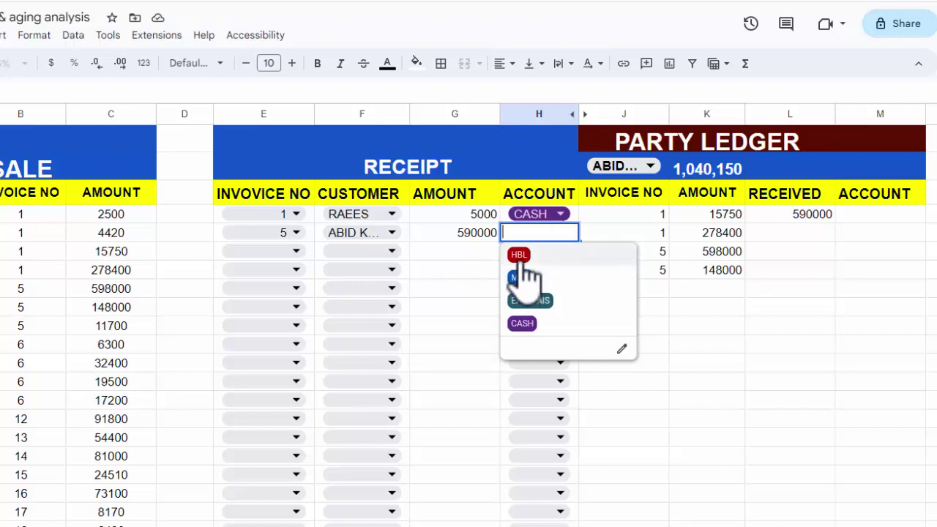
pyautogui.click(521, 260)
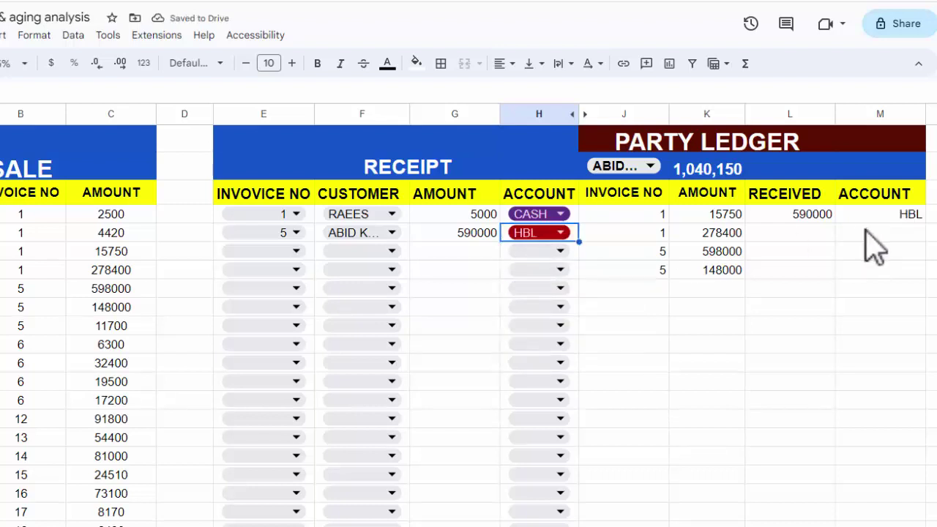
# - Total the whole Received column in L2 with a SUM formula, giving 590,000
pyautogui.click(804, 172)
pyautogui.write('=')
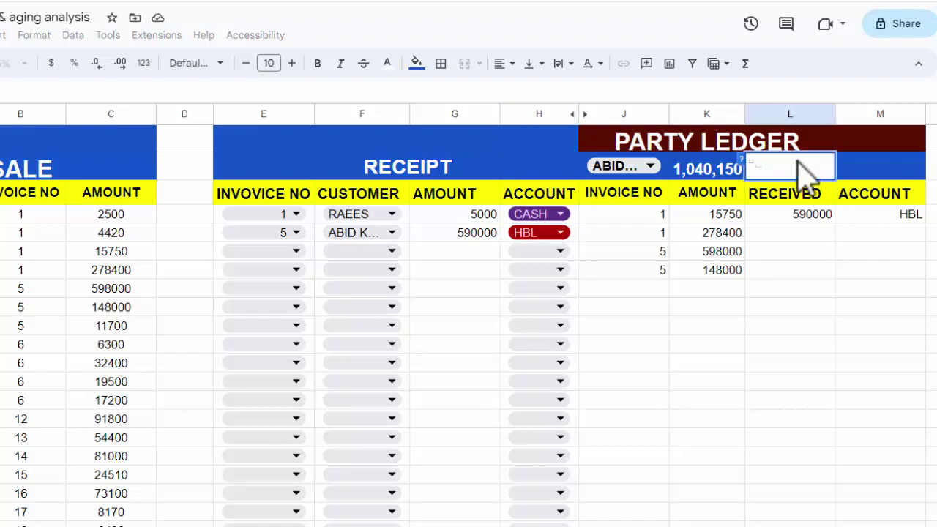
pyautogui.write('SUM(')
pyautogui.moveTo(790, 214); pyautogui.dragTo(793, 330)
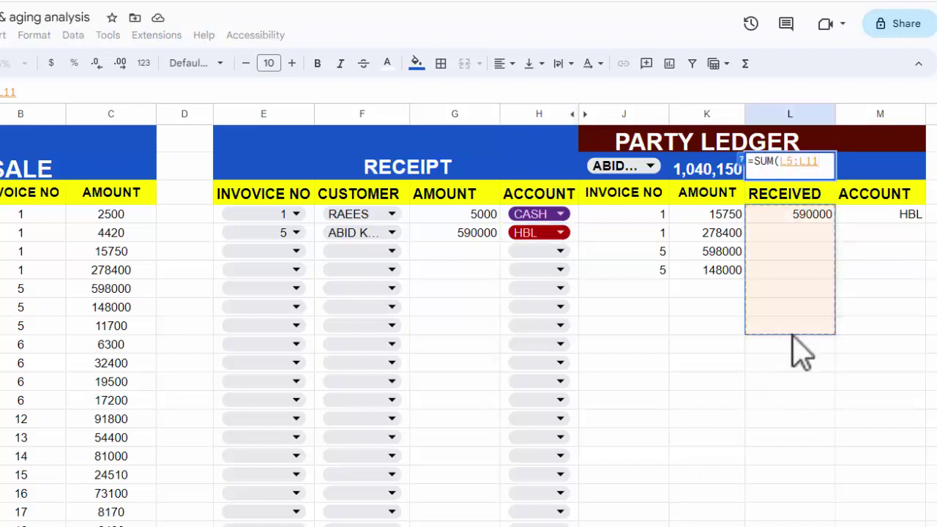
pyautogui.press('BackSpace')
pyautogui.press('BackSpace')
pyautogui.write(')')
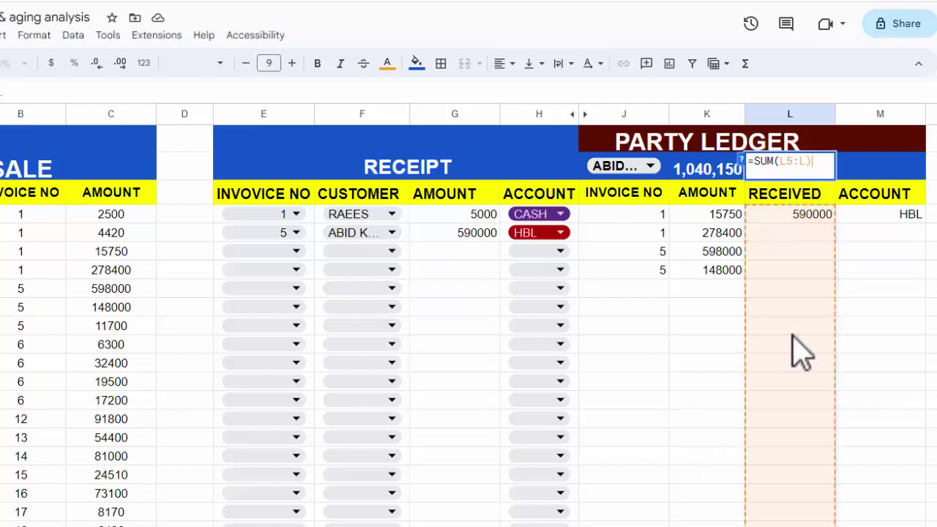
pyautogui.press('Return')
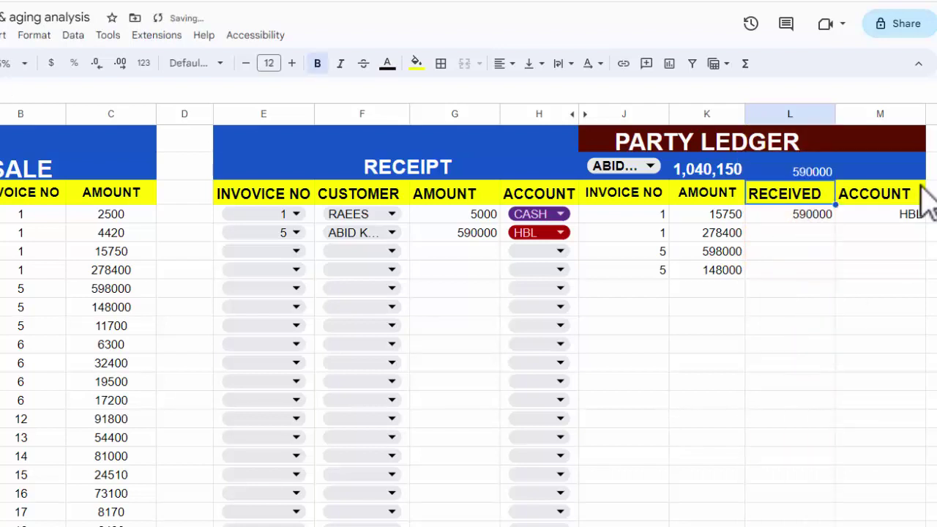
# - Compute the balance due in M2 as =K2-L2, showing 450,150
pyautogui.click(891, 172)
pyautogui.write('=')
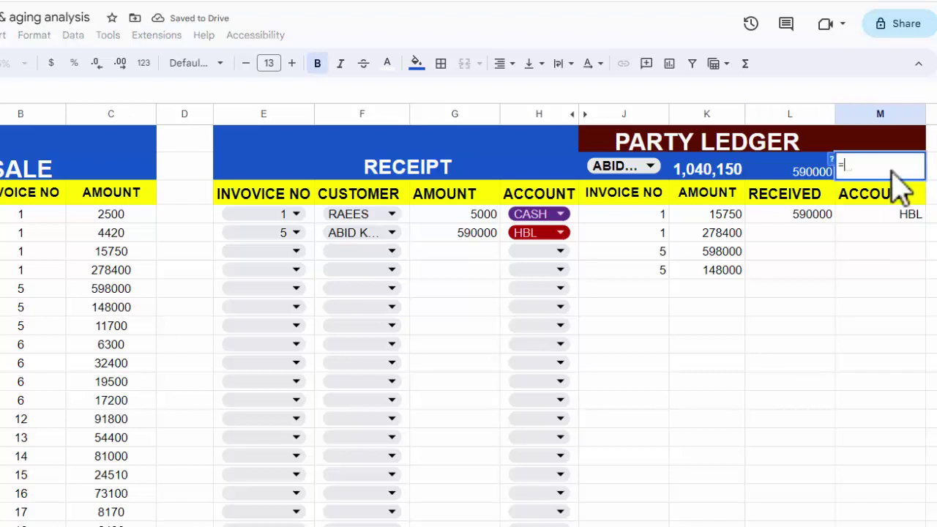
pyautogui.click(720, 176)
pyautogui.click(790, 176)
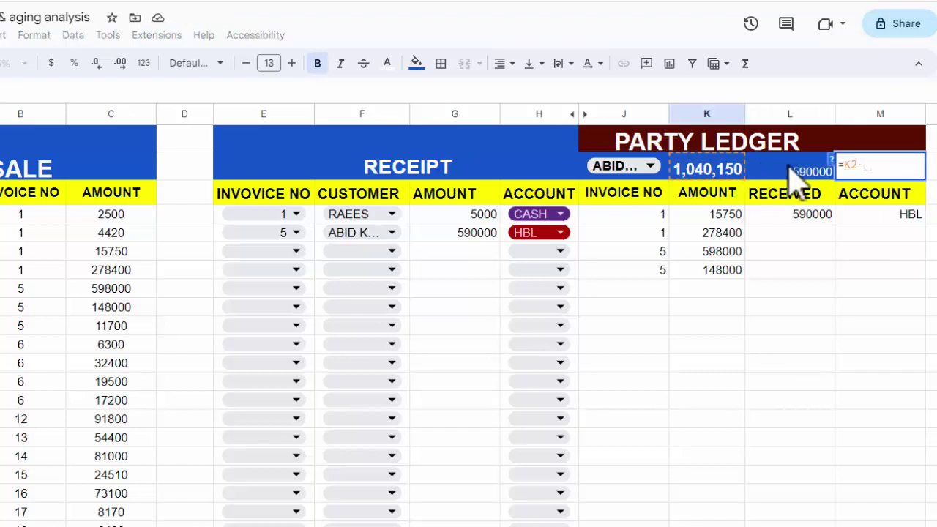
pyautogui.press('Return')
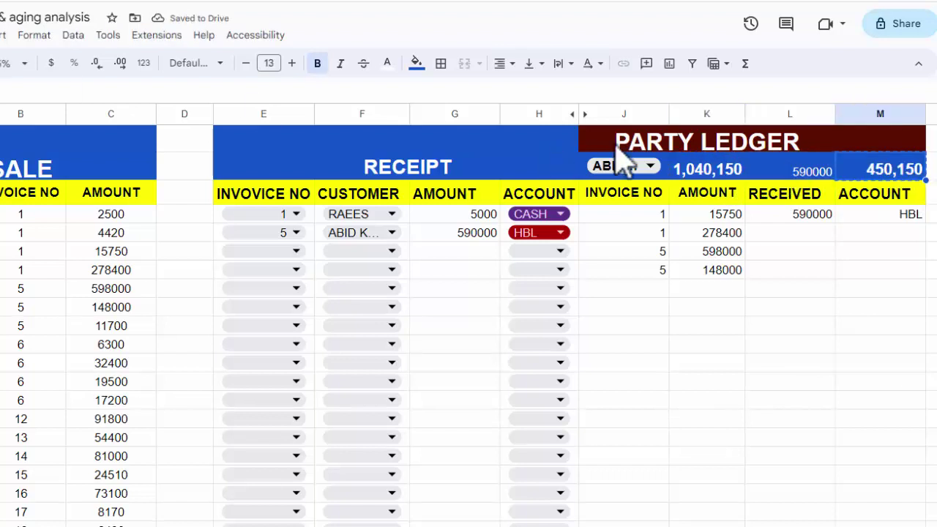
# - Give the received total in L2 the same styling as M2 and narrow column D
pyautogui.click(791, 178)
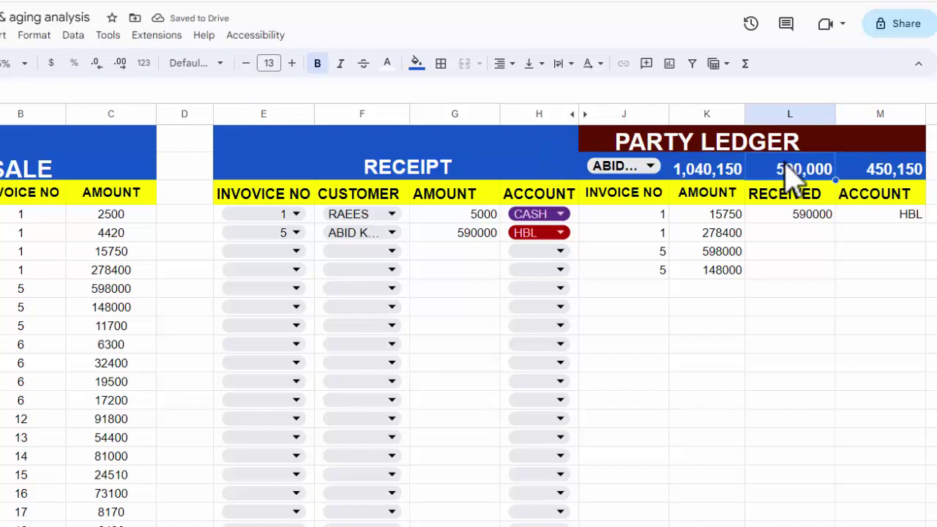
pyautogui.click(714, 174)
pyautogui.click(789, 174)
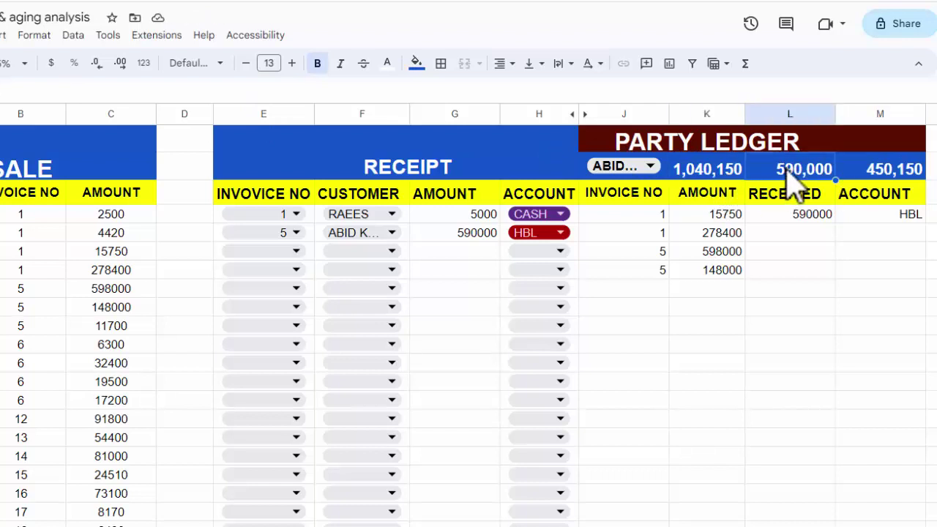
pyautogui.click(885, 176)
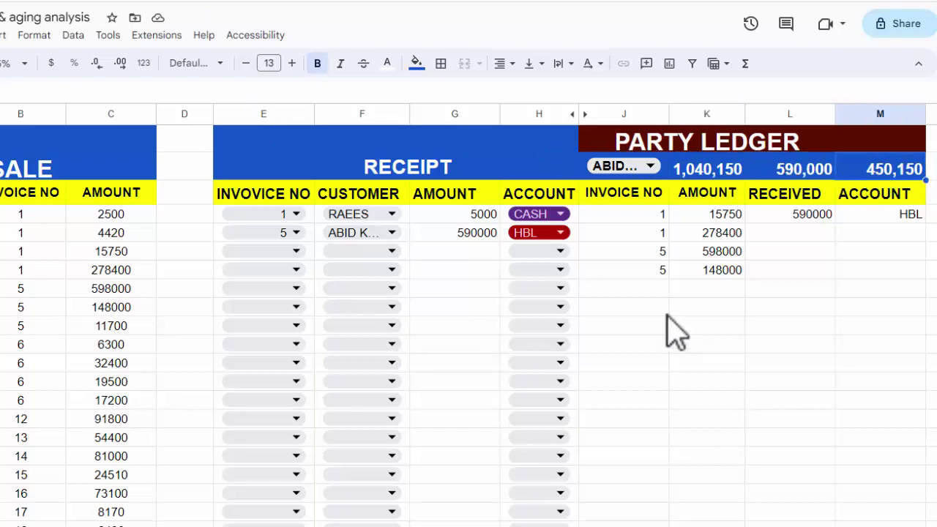
pyautogui.moveTo(213, 108); pyautogui.dragTo(181, 109)
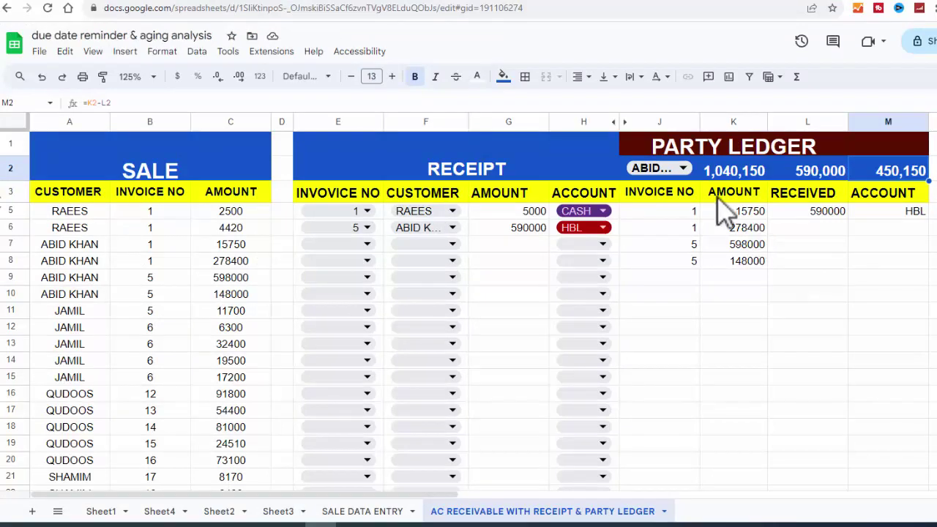
# - Merge and centre the PARTY LEDGER title across J1:M1
pyautogui.click(798, 147)
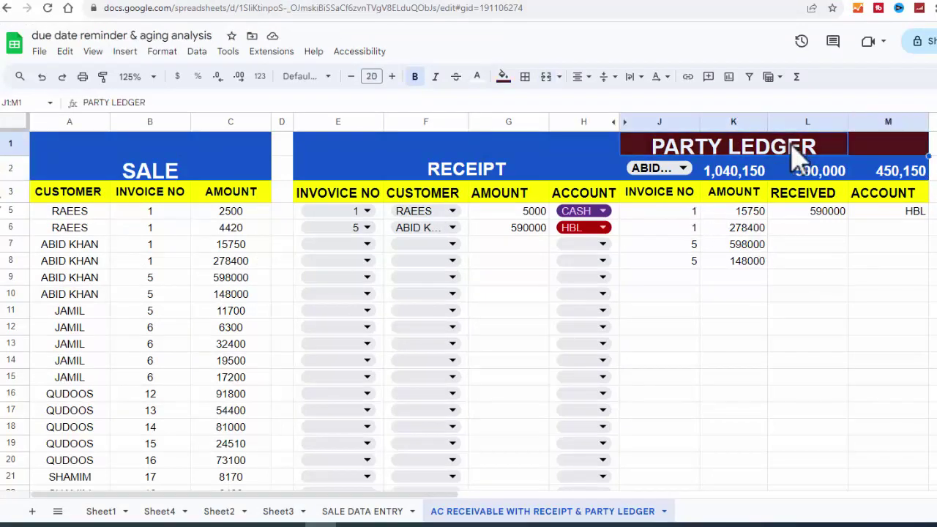
pyautogui.click(546, 76)
pyautogui.click(733, 360)
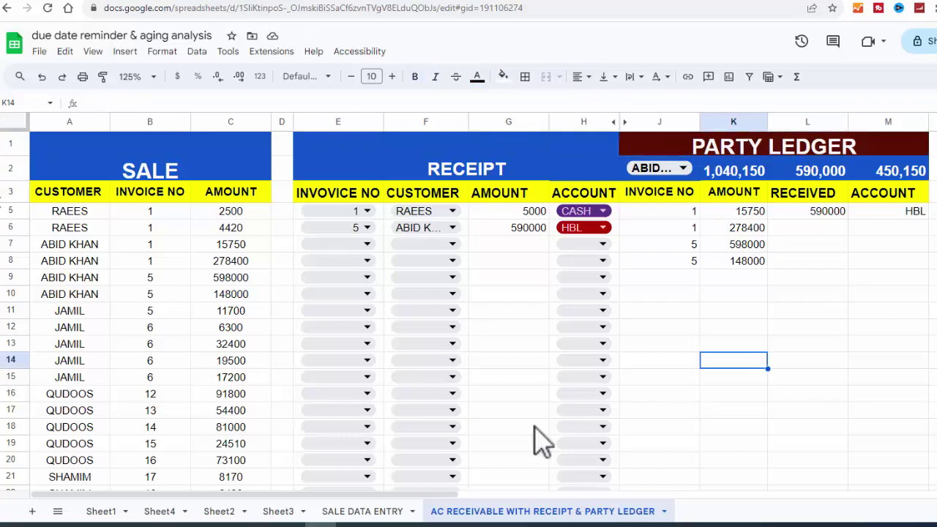
# - Look over the SALE DATA ENTRY sheet, then return to the receivable sheet
pyautogui.click(74, 212)
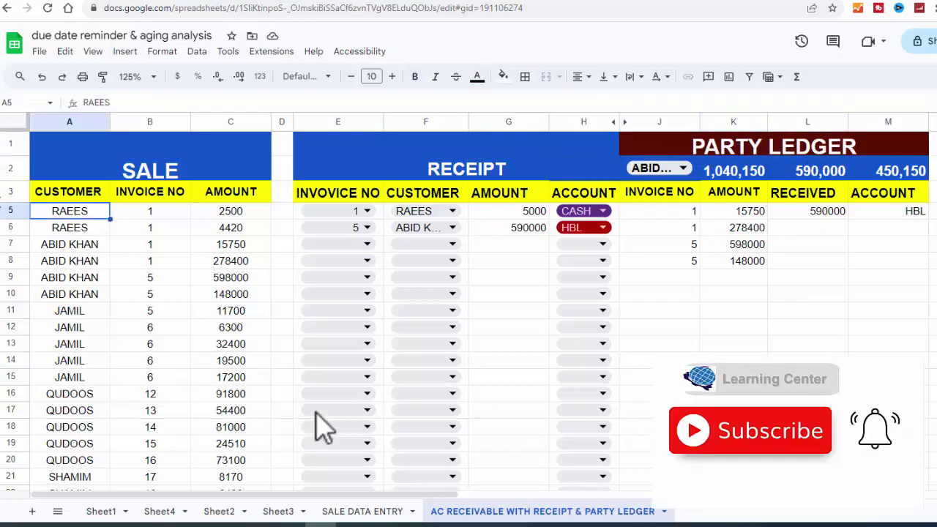
pyautogui.click(359, 512)
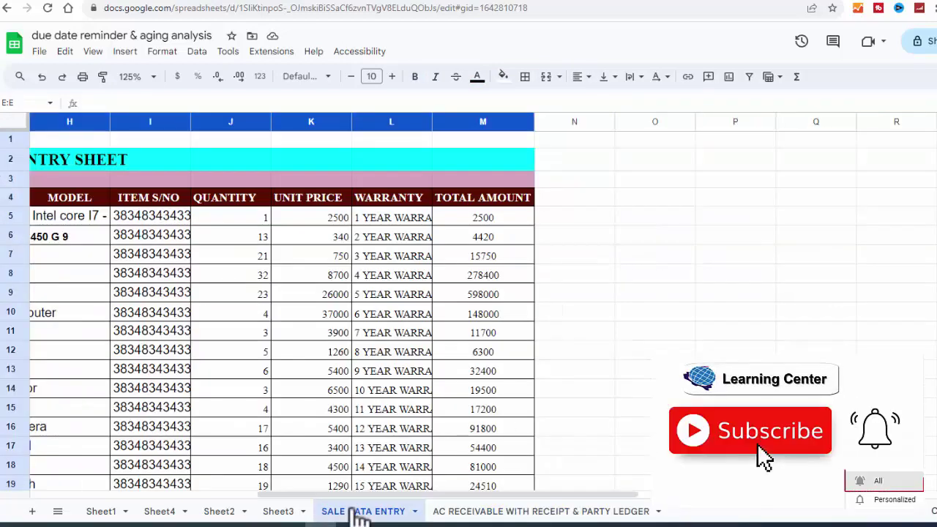
pyautogui.click(432, 512)
pyautogui.click(364, 512)
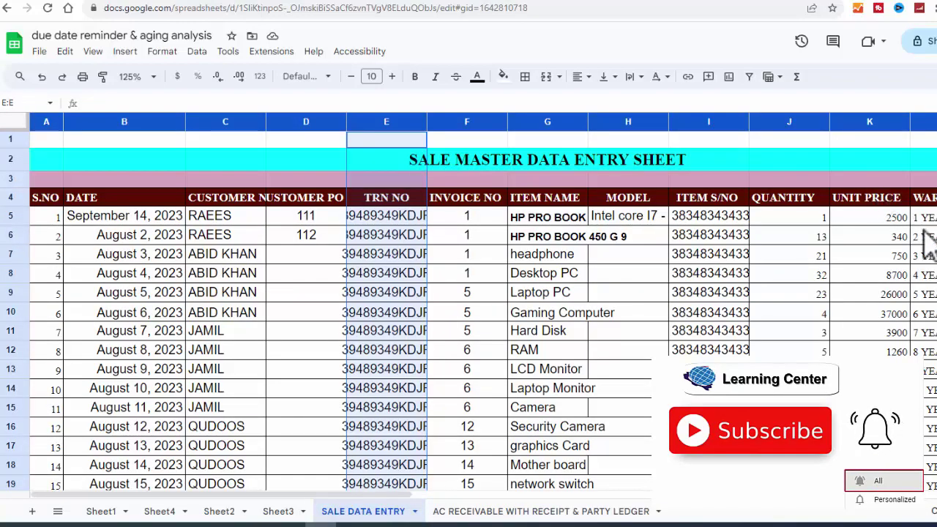
pyautogui.moveTo(432, 496)
pyautogui.mouseDown()
pyautogui.moveTo(595, 492)
pyautogui.moveTo(425, 492)
pyautogui.mouseUp()
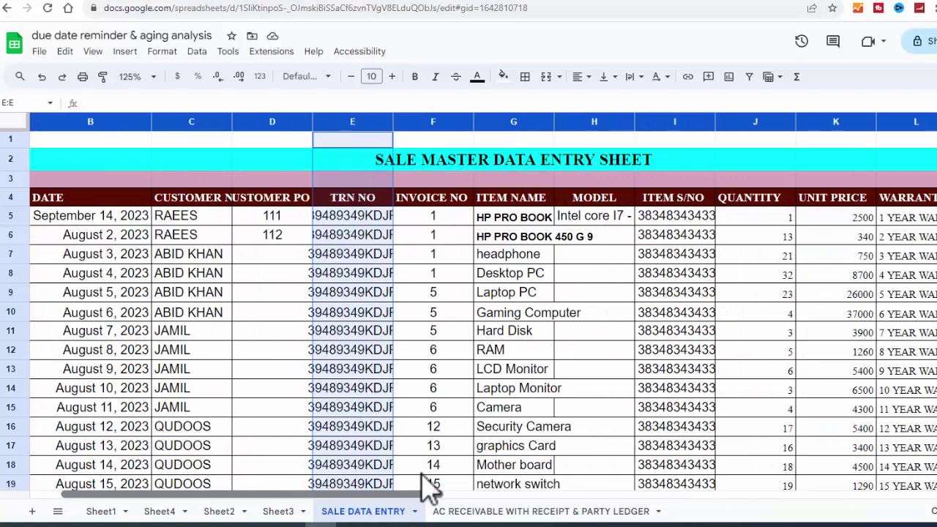
pyautogui.click(524, 512)
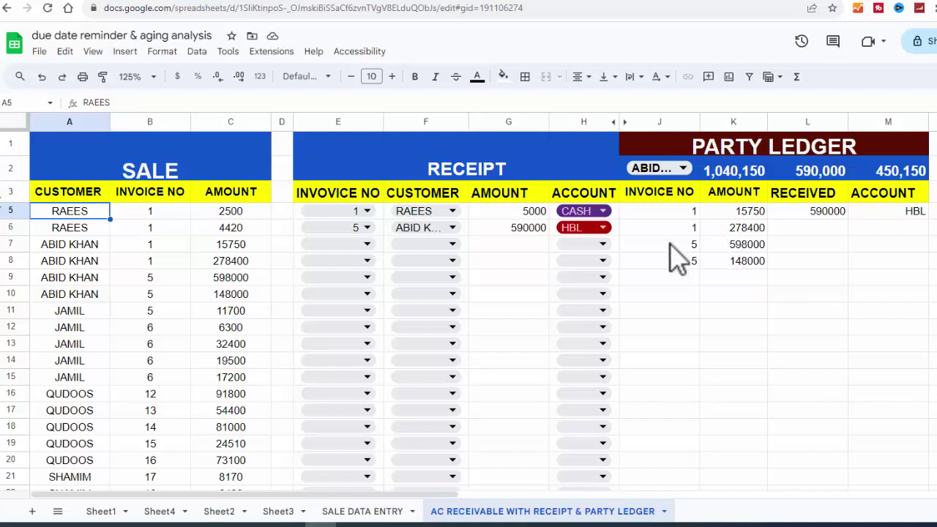
# - Add a receipt for invoice 5 and the ledger's customer: 340000 paid via MCB
pyautogui.click(709, 444)
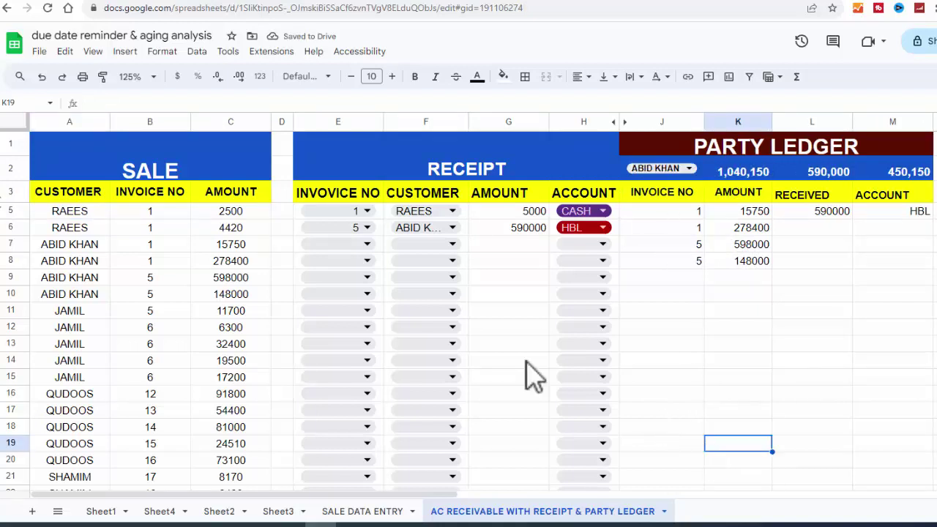
pyautogui.click(366, 245)
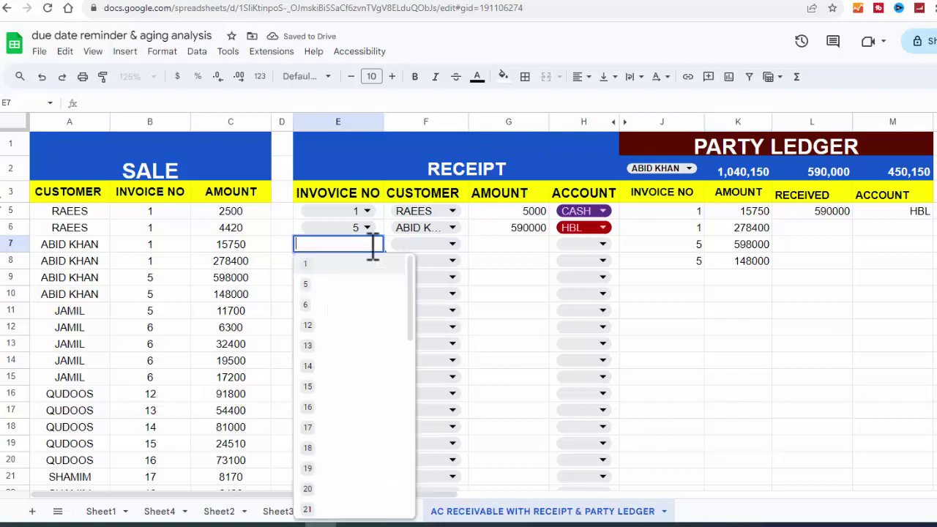
pyautogui.click(338, 288)
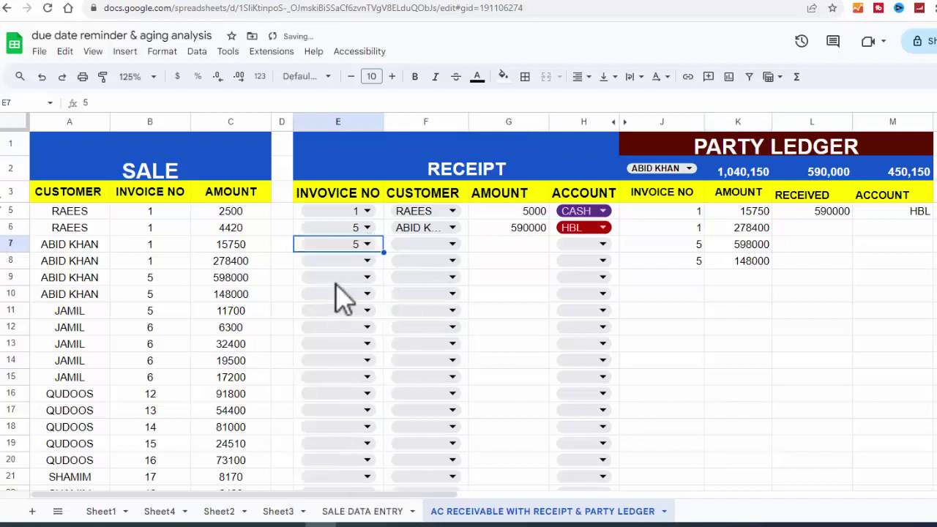
pyautogui.click(452, 245)
pyautogui.click(441, 282)
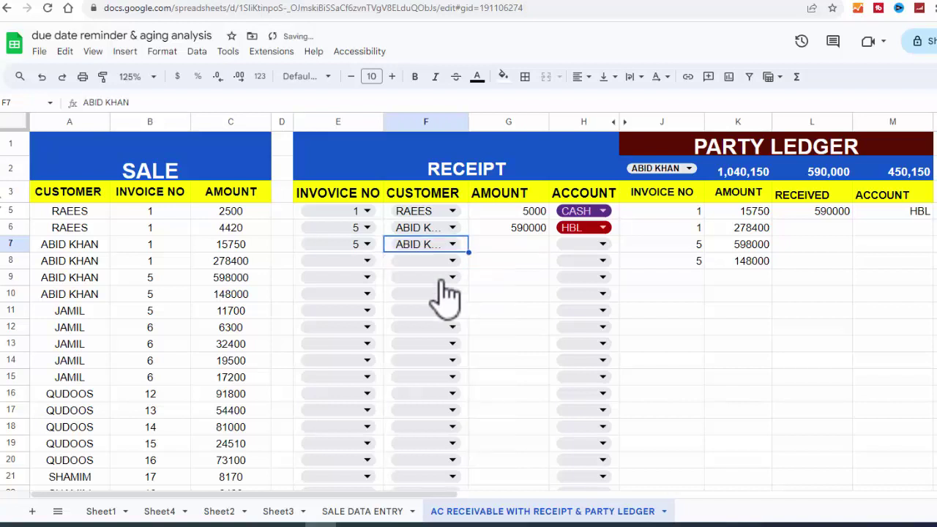
pyautogui.click(515, 246)
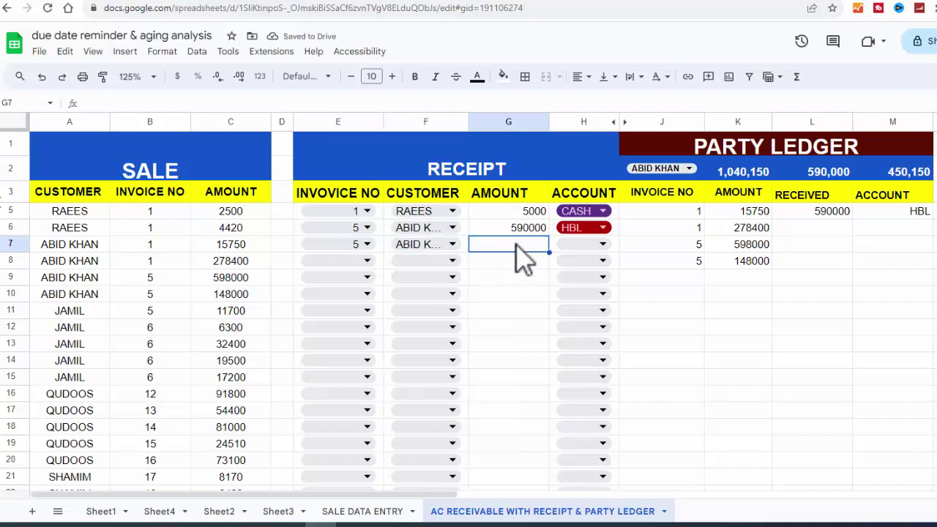
pyautogui.write('340000')
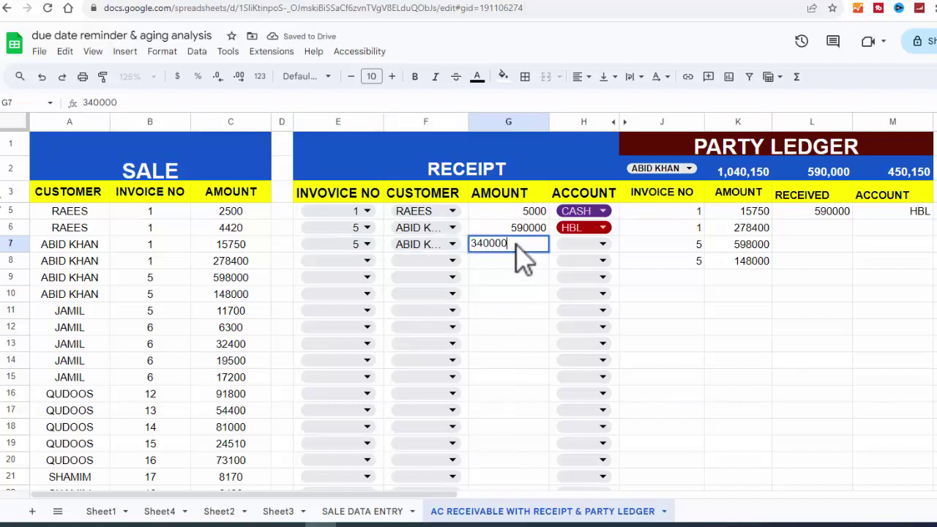
pyautogui.press('Tab')
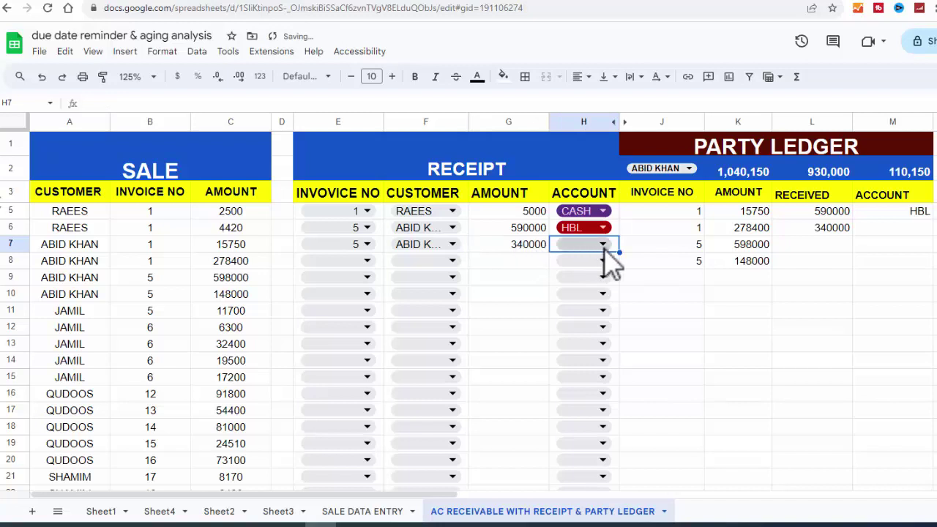
pyautogui.click(604, 246)
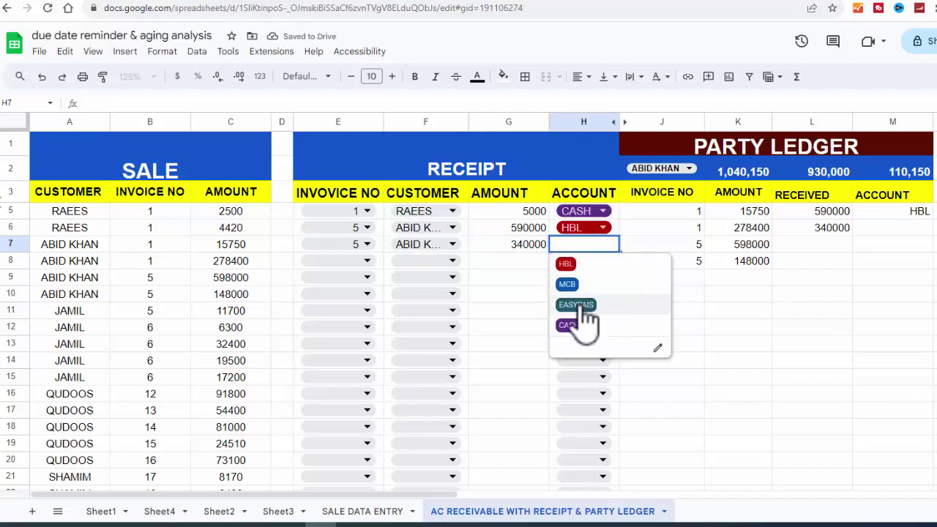
pyautogui.click(567, 285)
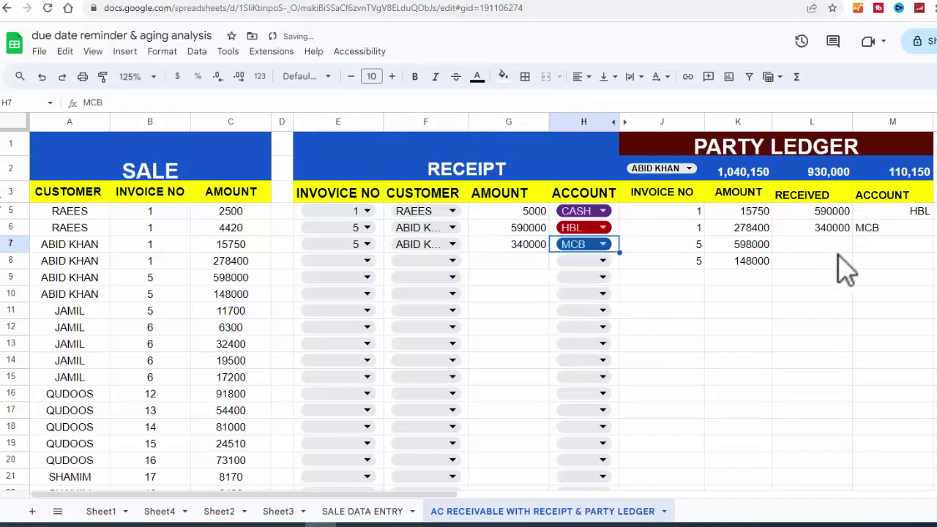
# - Center column M (ACCOUNT) and column L (RECEIVED), headings and amounts alike
pyautogui.click(863, 119)
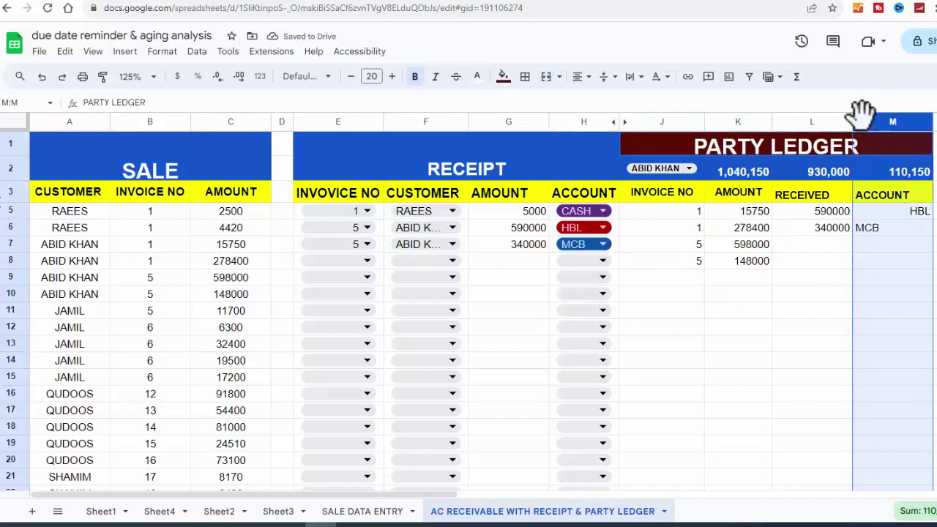
pyautogui.click(582, 76)
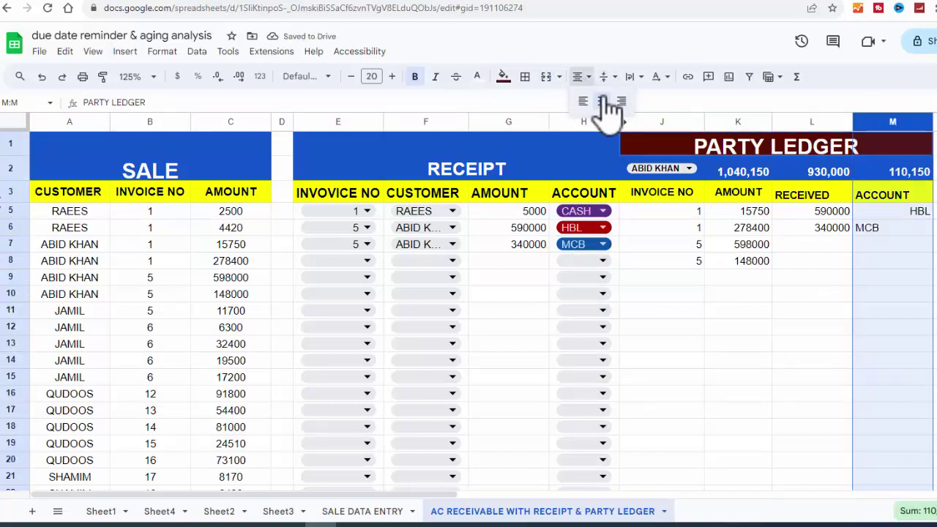
pyautogui.click(602, 102)
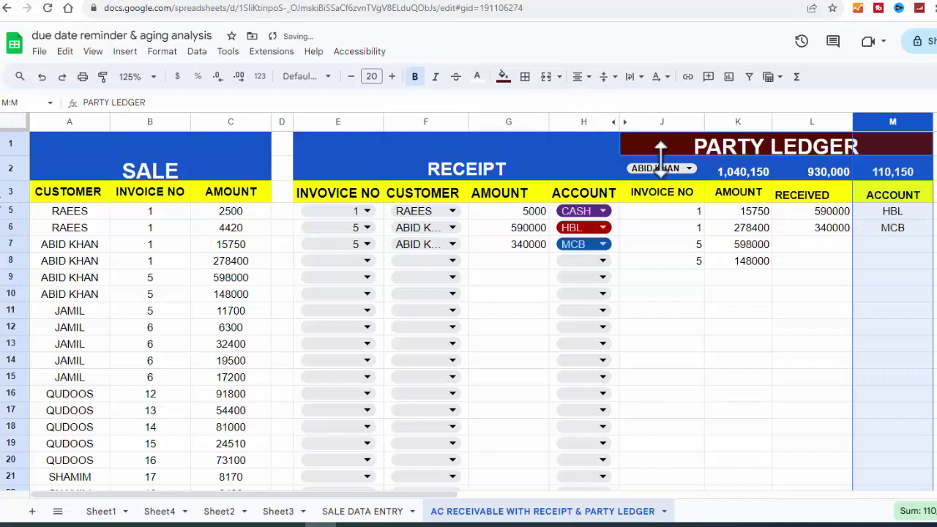
pyautogui.click(715, 312)
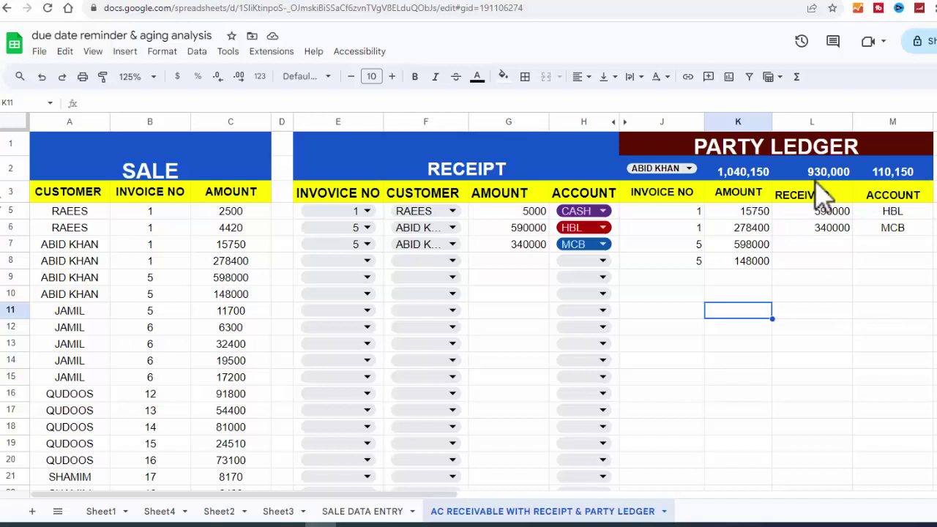
pyautogui.click(808, 122)
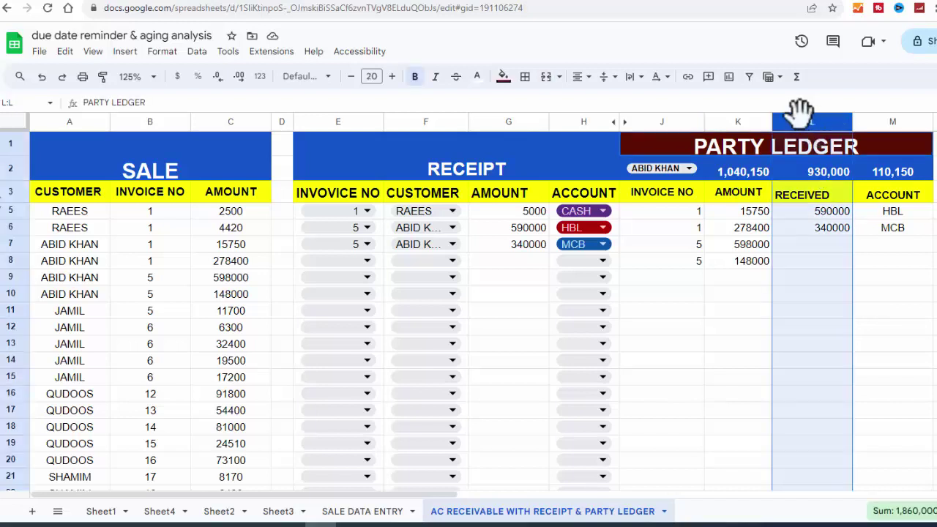
pyautogui.hotkey('ctrl', 'shift', 'e')
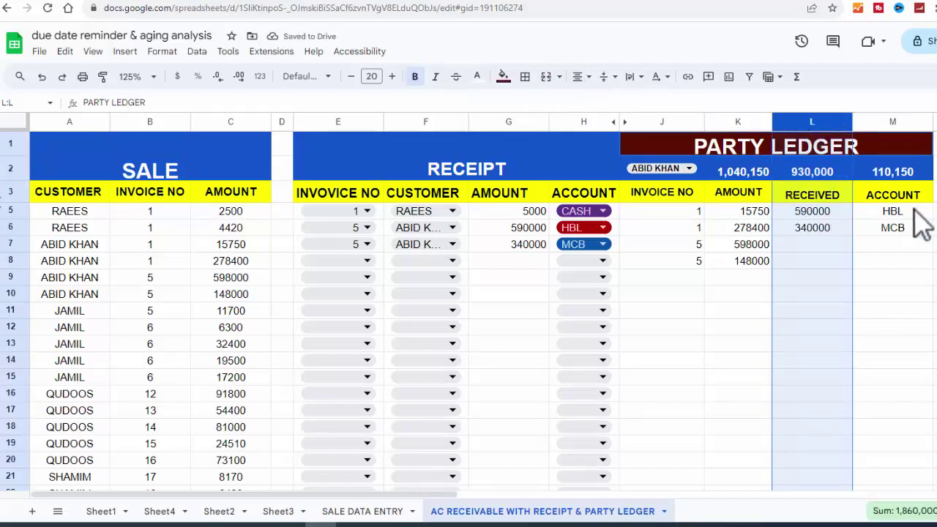
pyautogui.click(902, 182)
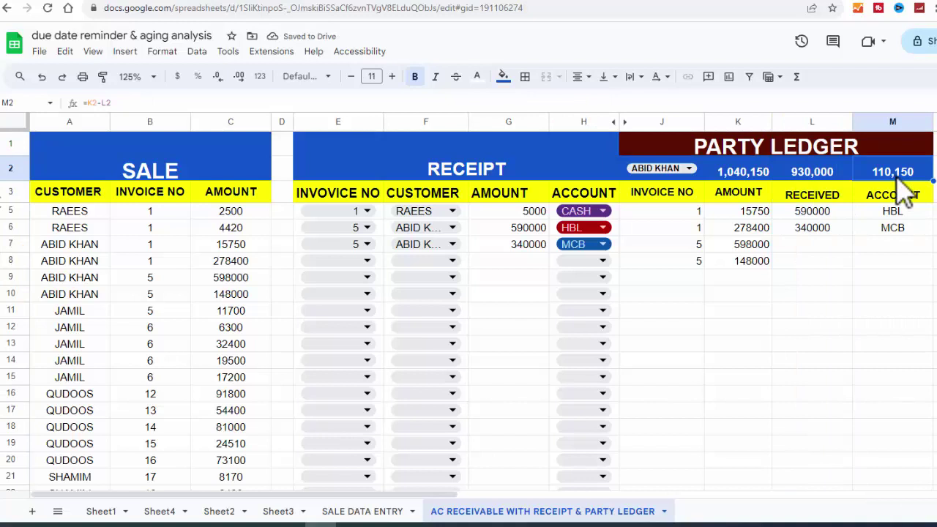